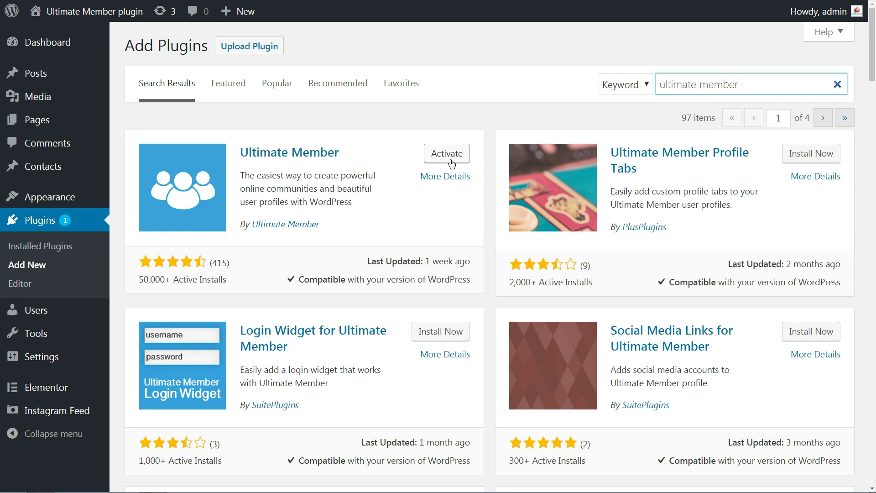
Activate the newly installed Ultimate Member plugin.
click(451, 163)
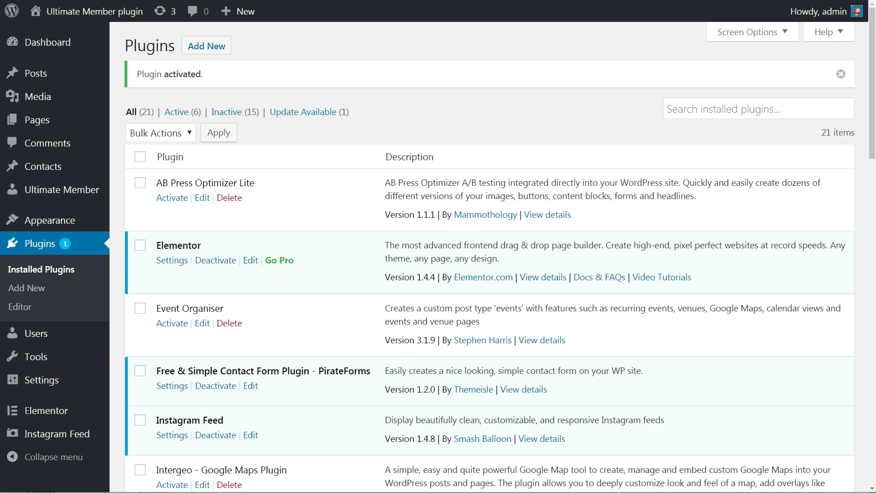
Open the Ultimate Member dashboard and collapse then re-expand the Purge Temp Files and User Cache boxes.
mouse_move(94, 196)
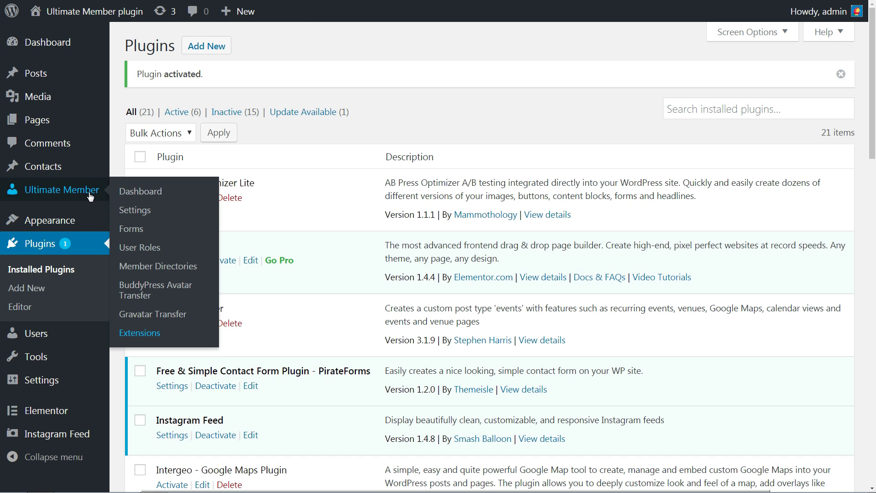
click(147, 195)
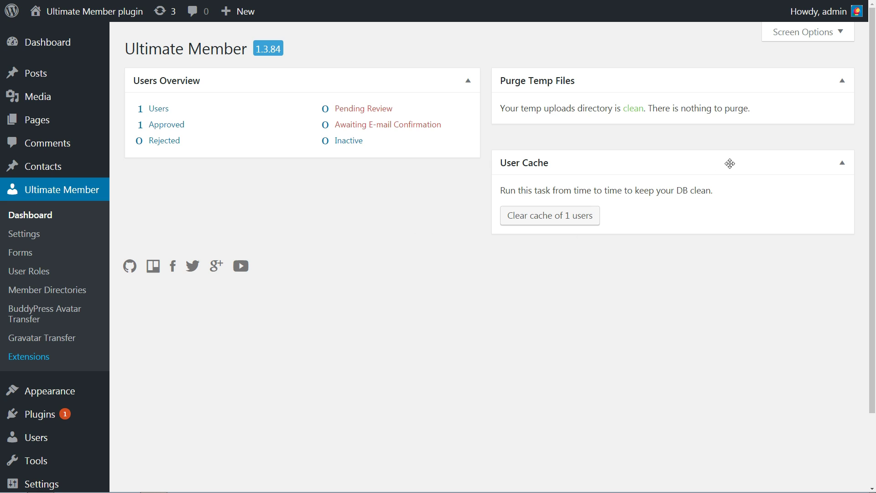
click(846, 81)
click(845, 80)
click(844, 163)
click(844, 163)
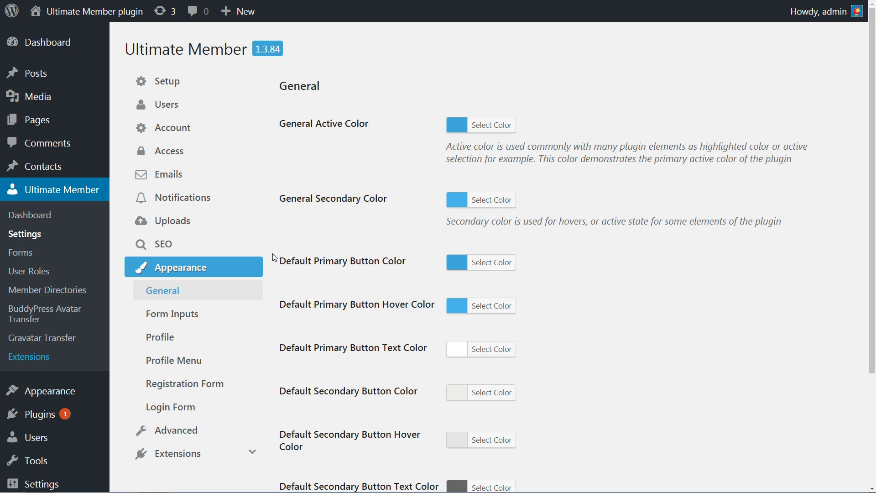
Check the User, Account, Members, Register and Login page assignments on the Setup tab, unchanged.
click(165, 86)
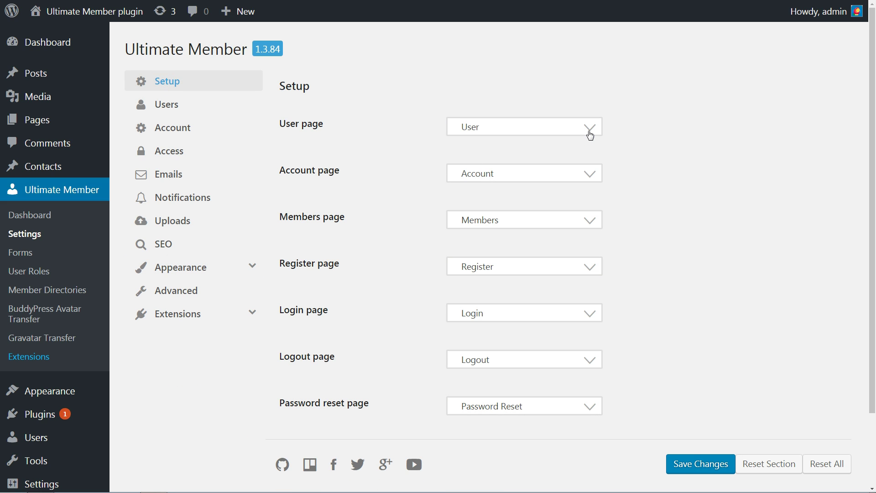
click(590, 133)
click(589, 134)
click(596, 172)
click(593, 172)
click(591, 221)
click(591, 267)
click(591, 316)
click(591, 314)
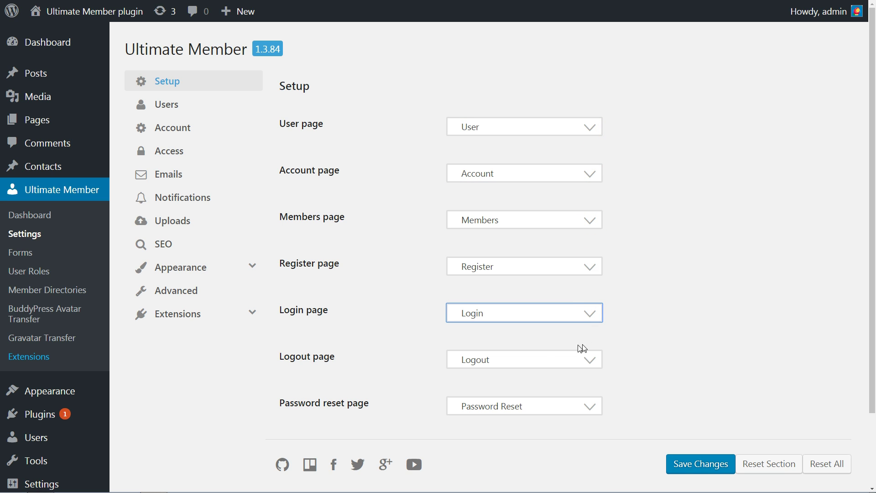
Review the Users settings, keeping role Member, Username permalink base, and Use Gravatars No.
click(152, 104)
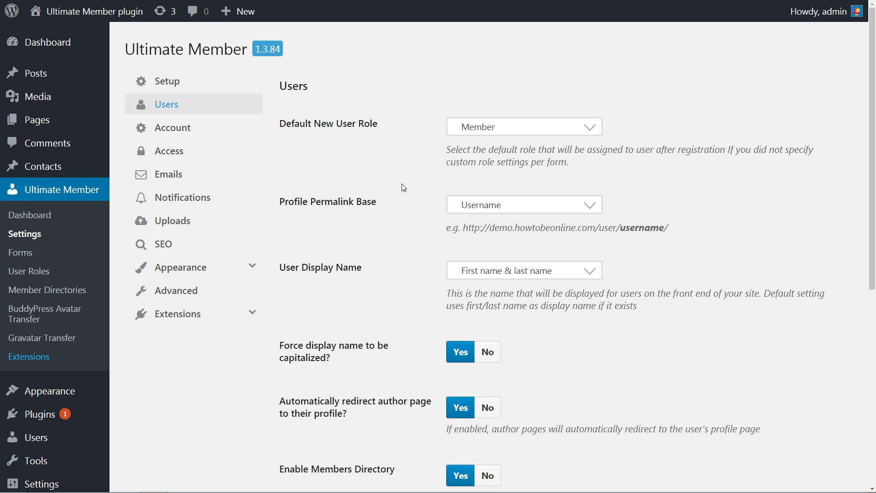
click(536, 133)
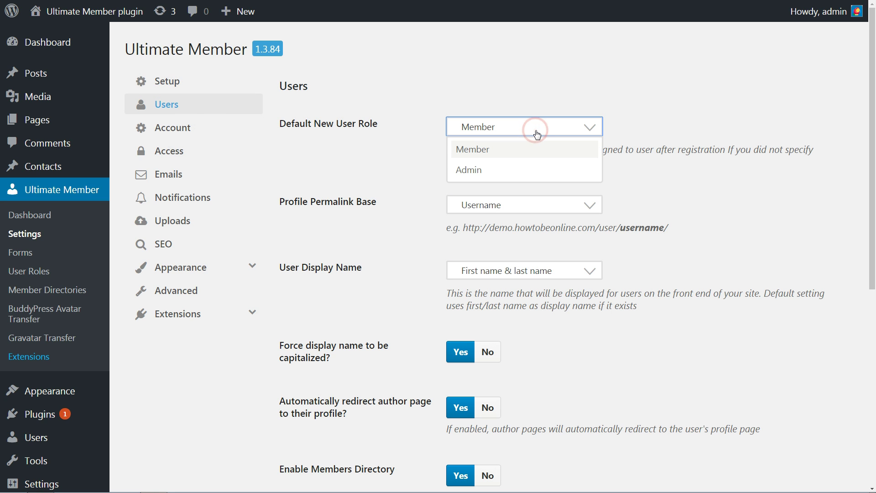
click(532, 121)
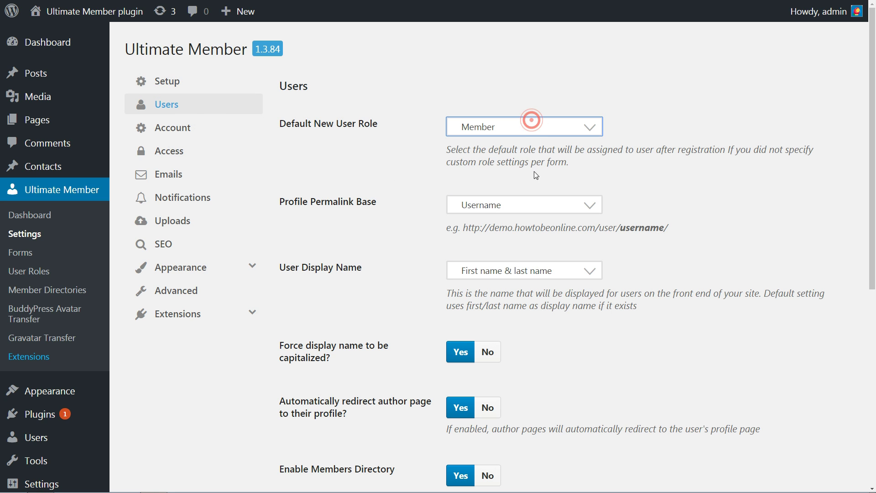
click(550, 208)
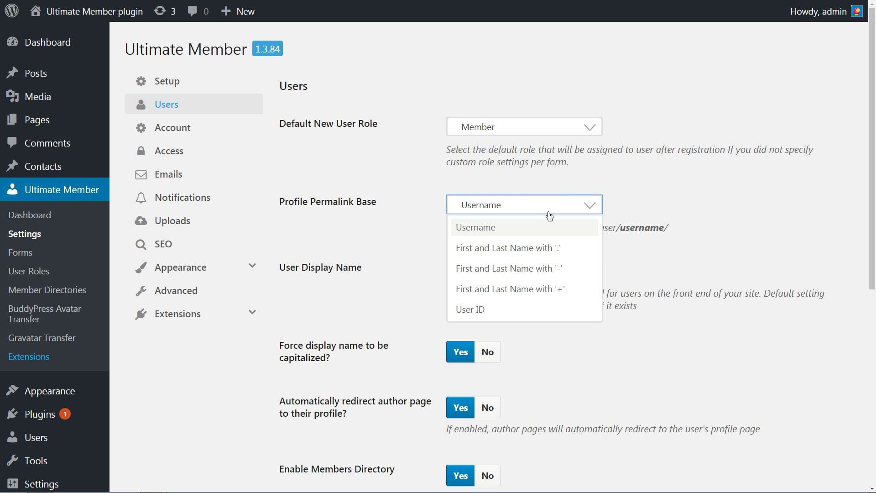
click(523, 211)
scroll(570, 242, down, 4)
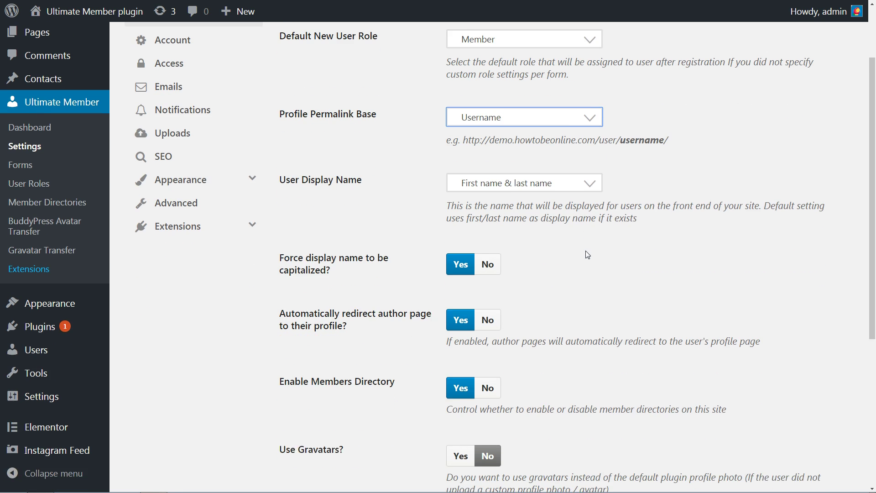
scroll(585, 252, down, 2)
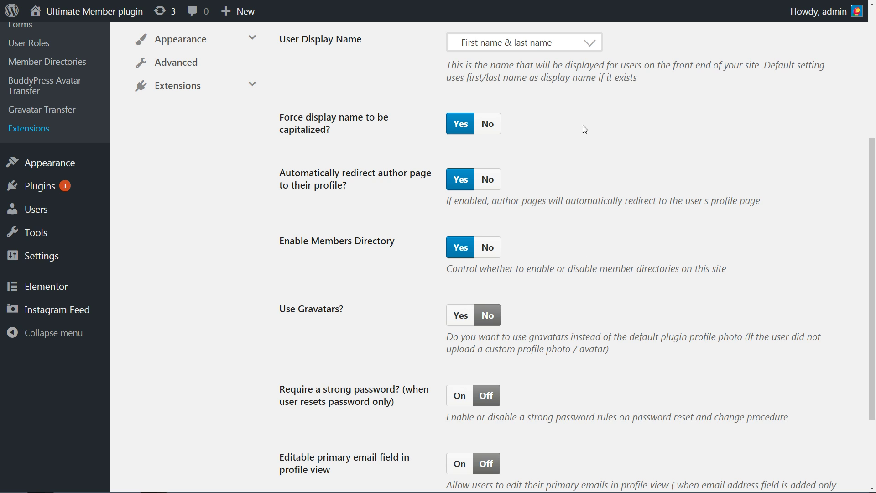
click(591, 47)
scroll(567, 146, down, 3)
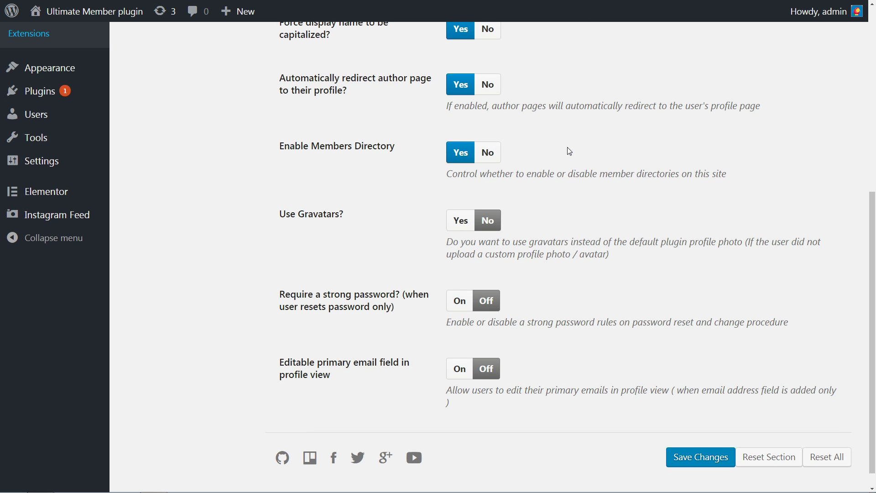
click(459, 199)
click(485, 225)
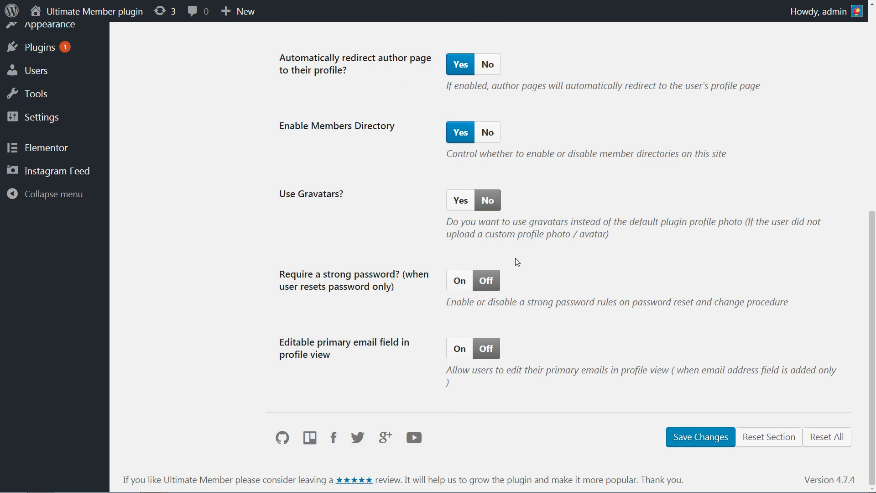
scroll(518, 262, up, 10)
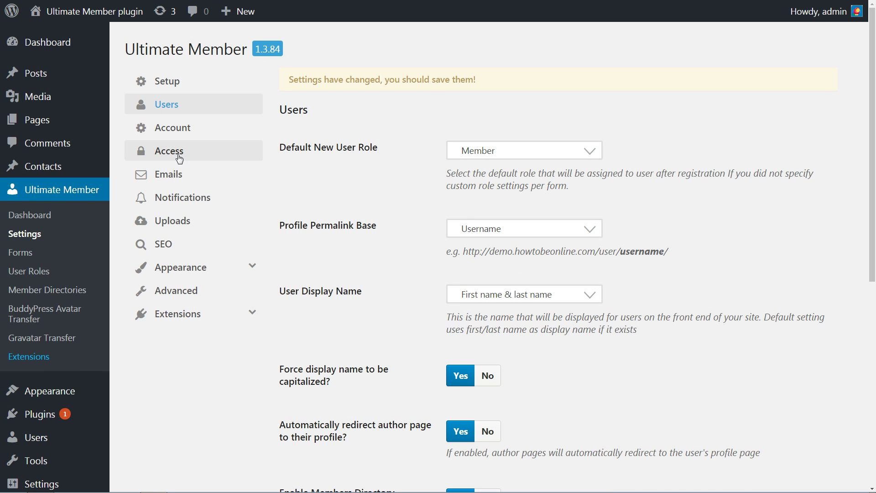
Turn on 'Require a strong password' in the Account settings and save.
click(172, 131)
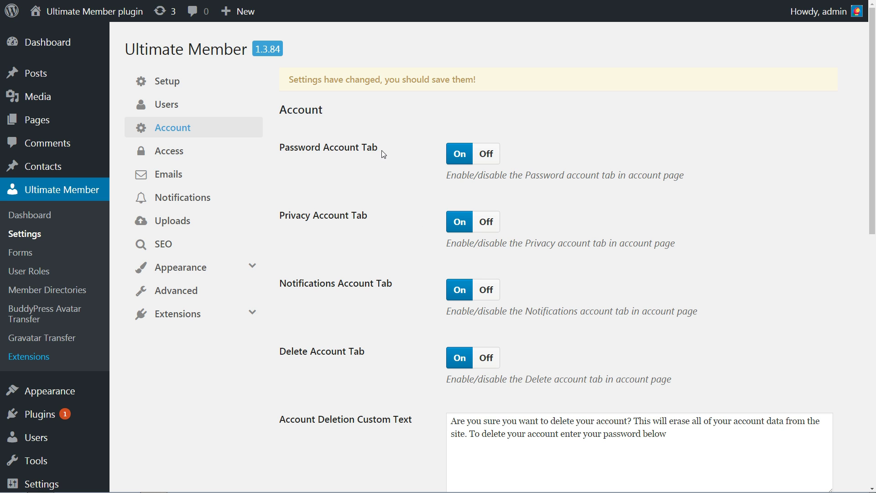
scroll(470, 312, down, 5)
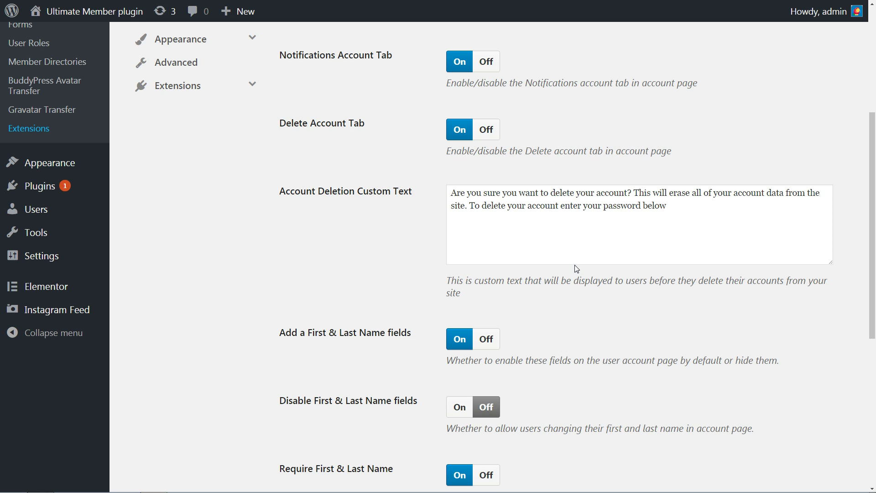
scroll(576, 268, down, 5)
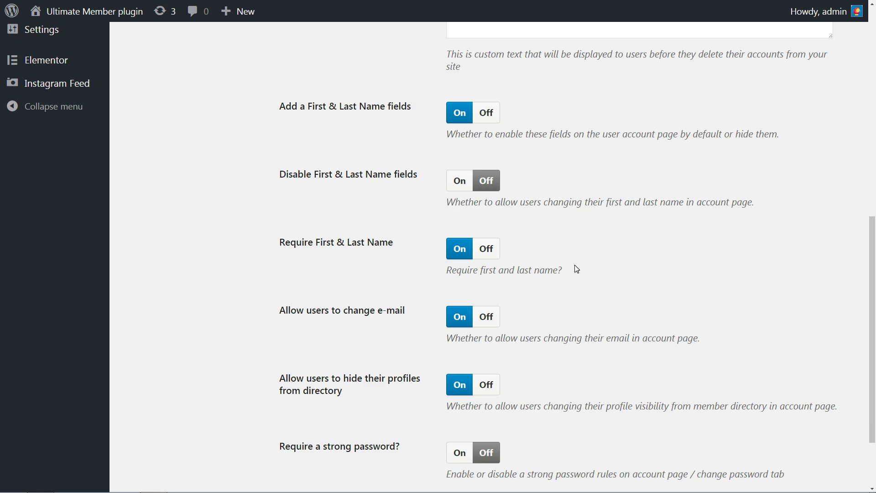
scroll(575, 268, down, 2)
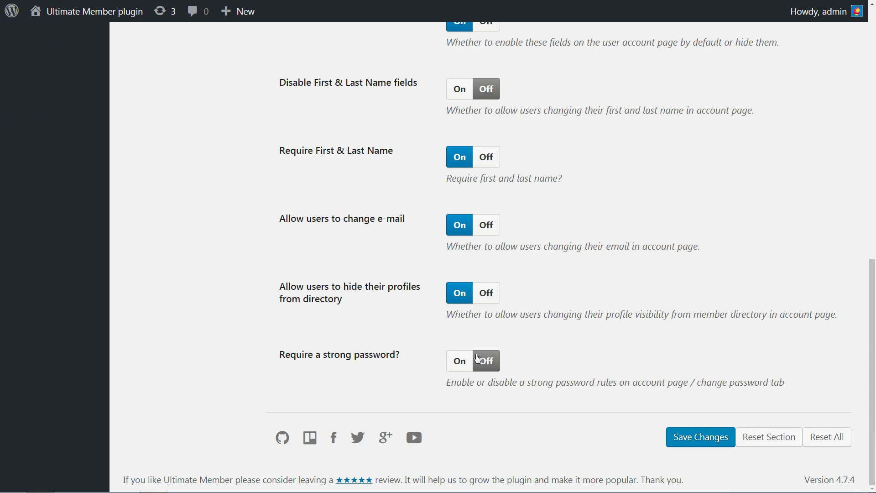
click(464, 361)
click(700, 437)
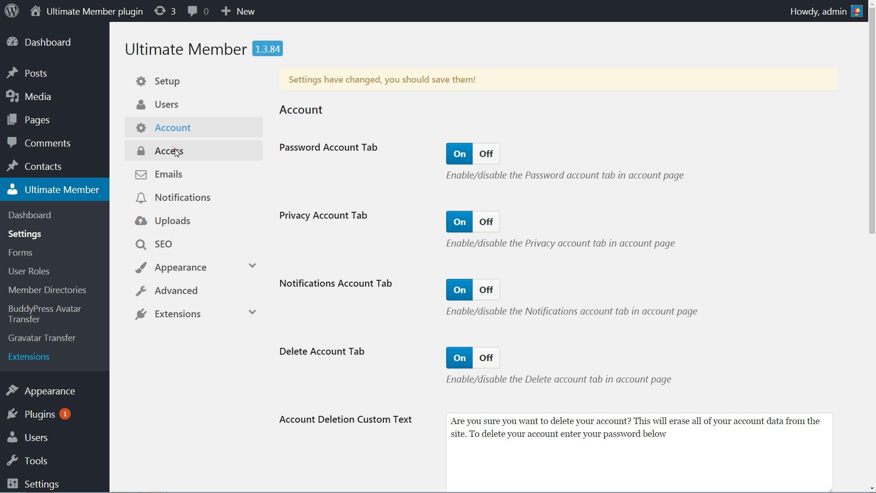
click(177, 151)
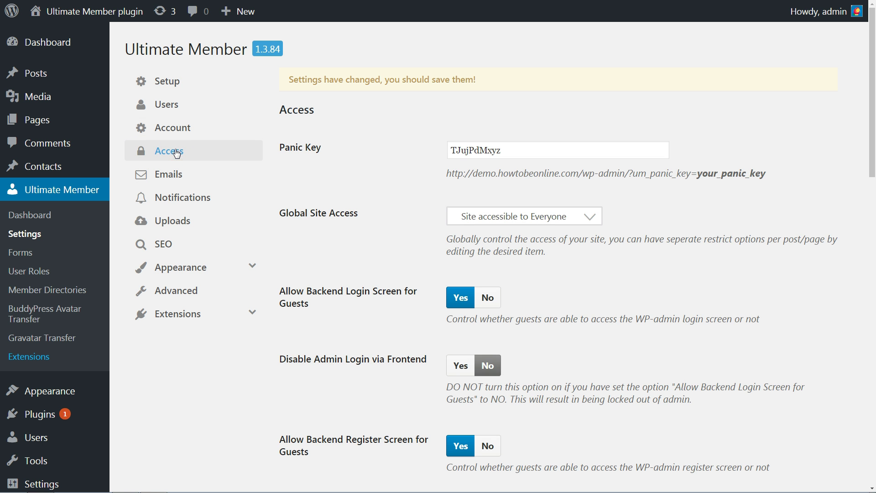
Switch Global Site Access to logged-in users only, then back to everyone.
click(586, 221)
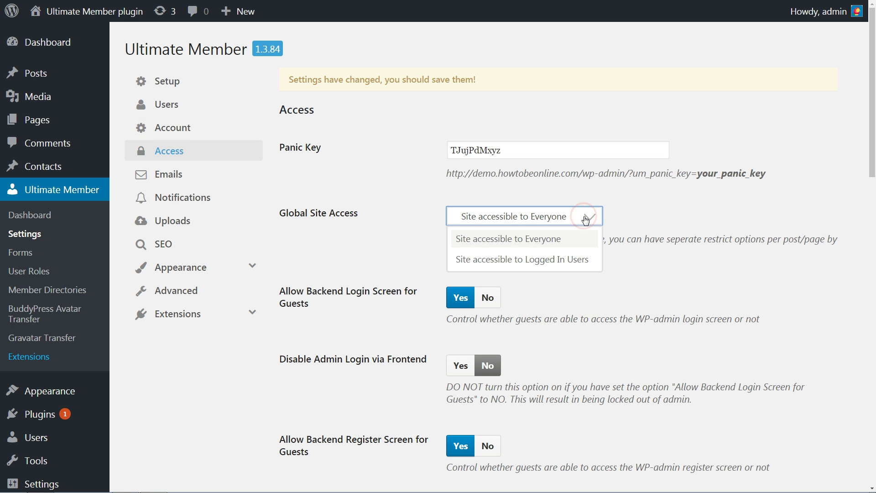
click(577, 261)
click(589, 225)
click(570, 238)
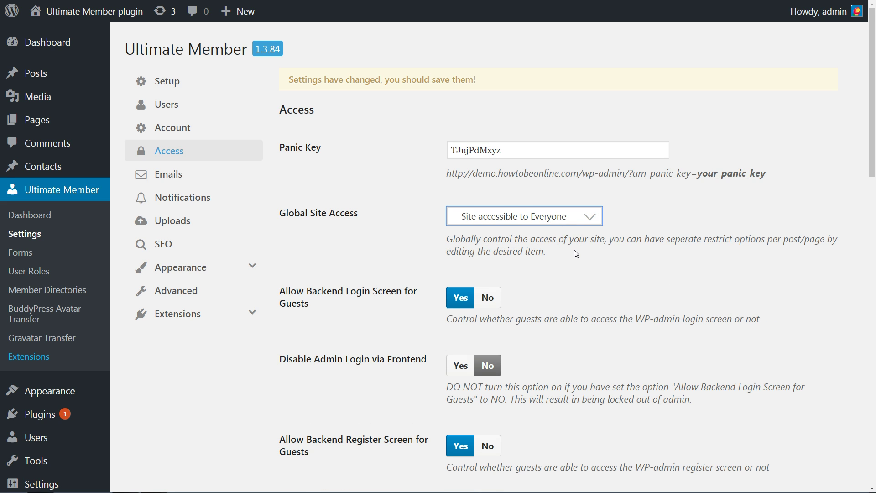
Look over the Whitelisted Backend IPs, Blocked IP Addresses and Blocked Email Addresses boxes without changes.
scroll(576, 254, down, 3)
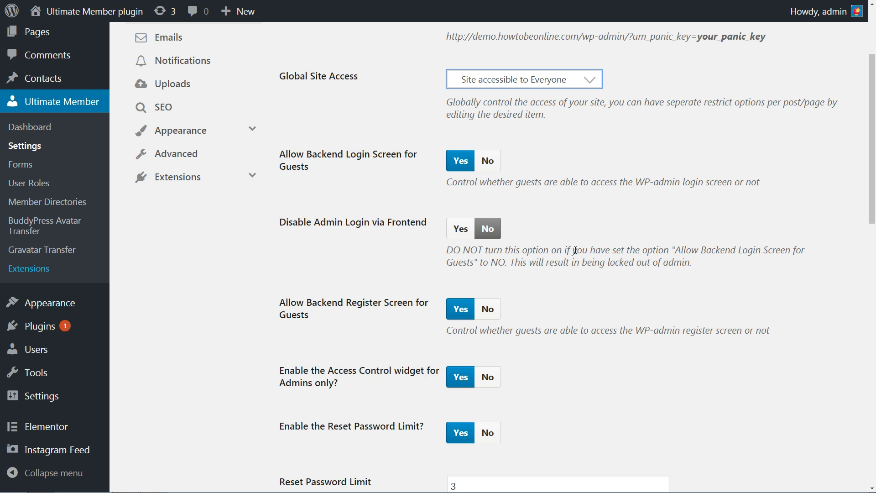
scroll(574, 250, down, 2)
scroll(575, 252, up, 3)
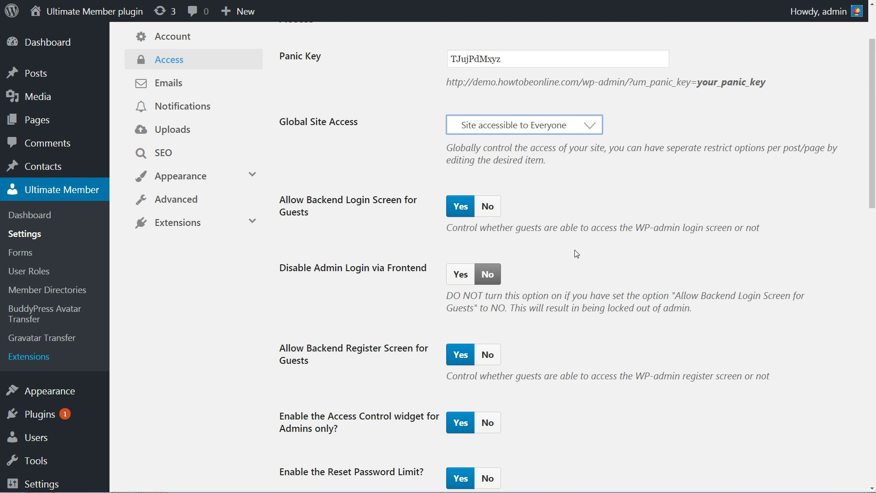
scroll(576, 254, down, 5)
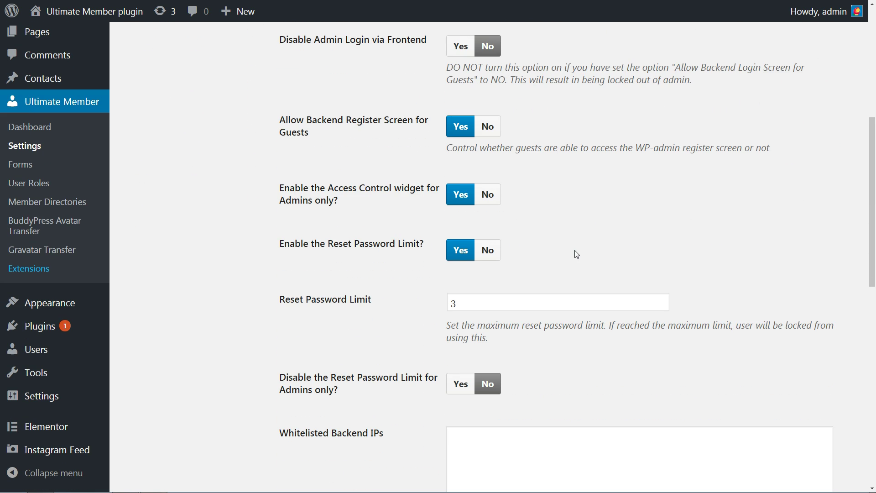
scroll(576, 254, down, 2)
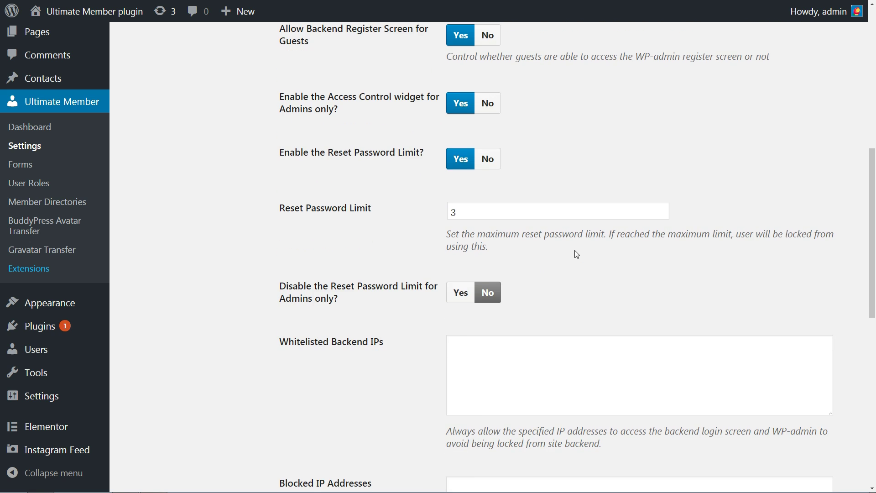
scroll(575, 254, down, 6)
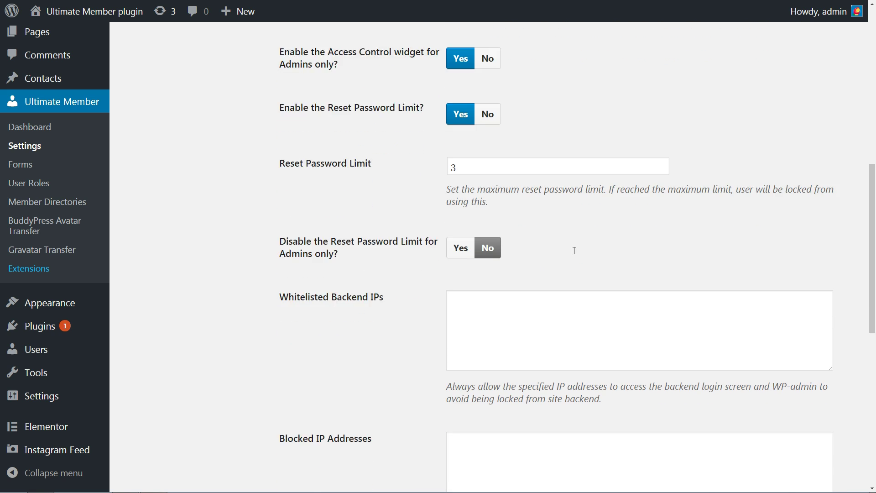
click(473, 217)
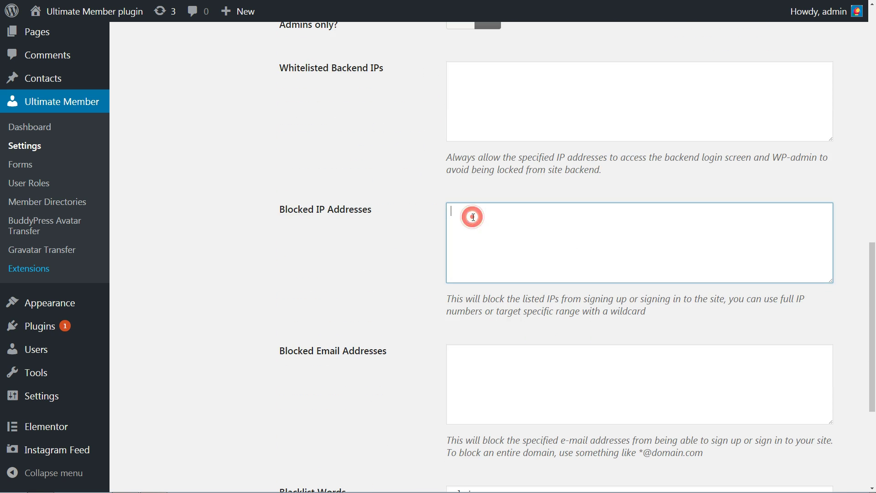
click(455, 76)
click(468, 240)
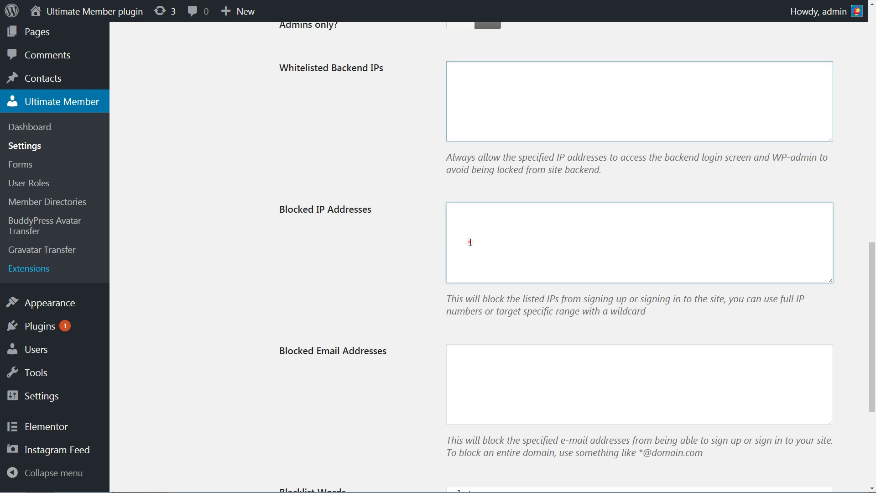
click(461, 357)
scroll(466, 355, down, 5)
scroll(471, 349, up, 11)
Review the e-mail sender name and address, then switch Use HTML for E-mails on.
click(169, 182)
drag(545, 151, 440, 151)
click(541, 189)
drag(583, 217, 438, 226)
click(439, 246)
click(462, 286)
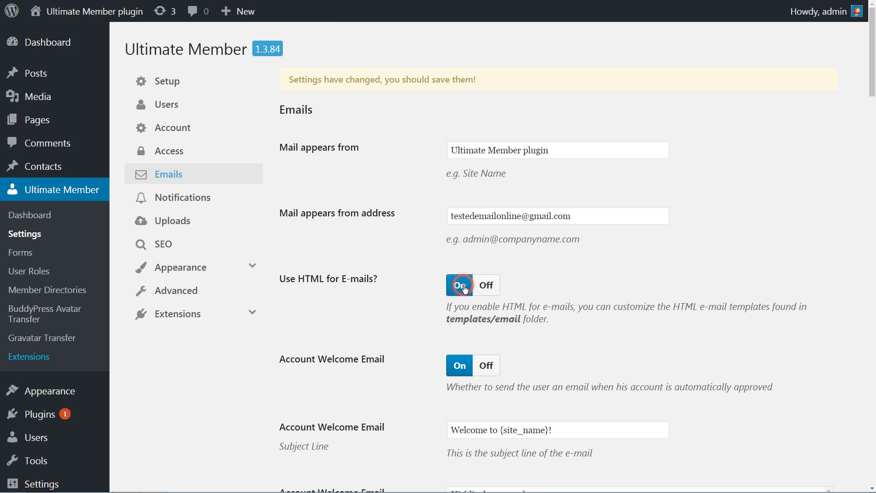
Turn HTML e-mails back off, leave the Account Activation Email on, and save.
click(487, 286)
scroll(554, 319, down, 1)
scroll(553, 319, down, 4)
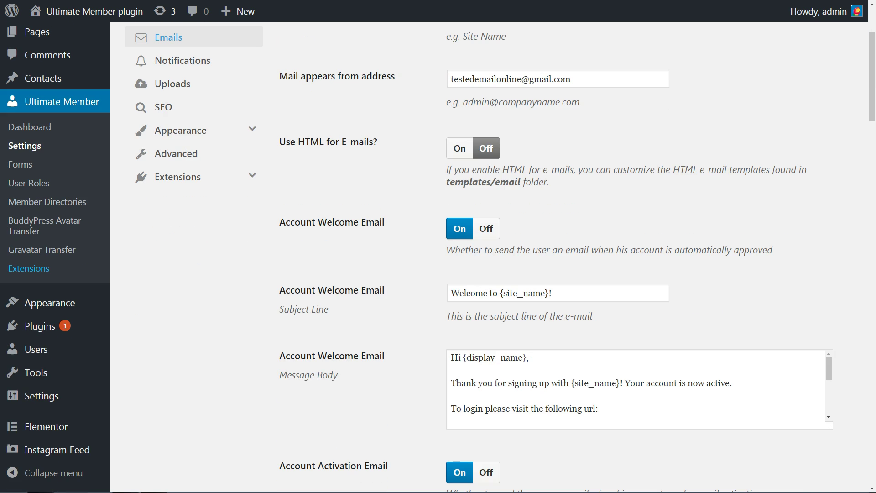
scroll(553, 314, down, 2)
click(485, 425)
click(484, 426)
scroll(485, 416, down, 8)
scroll(485, 417, down, 20)
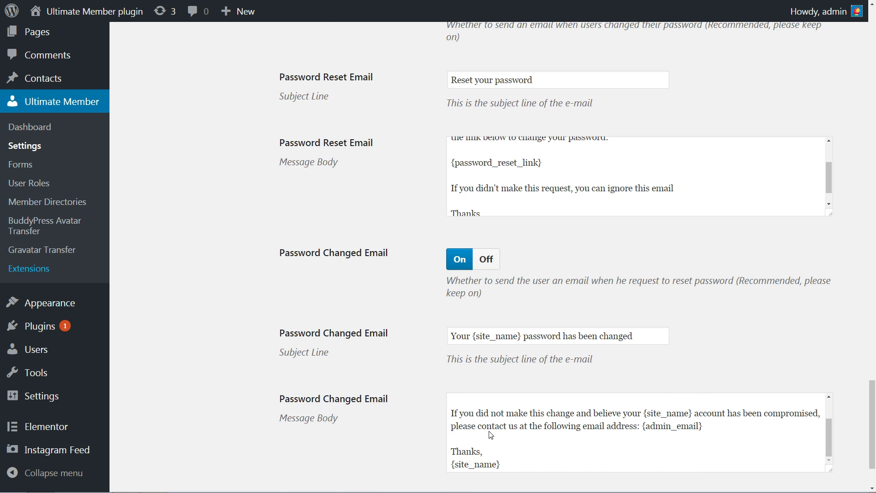
scroll(490, 430, down, 3)
click(693, 434)
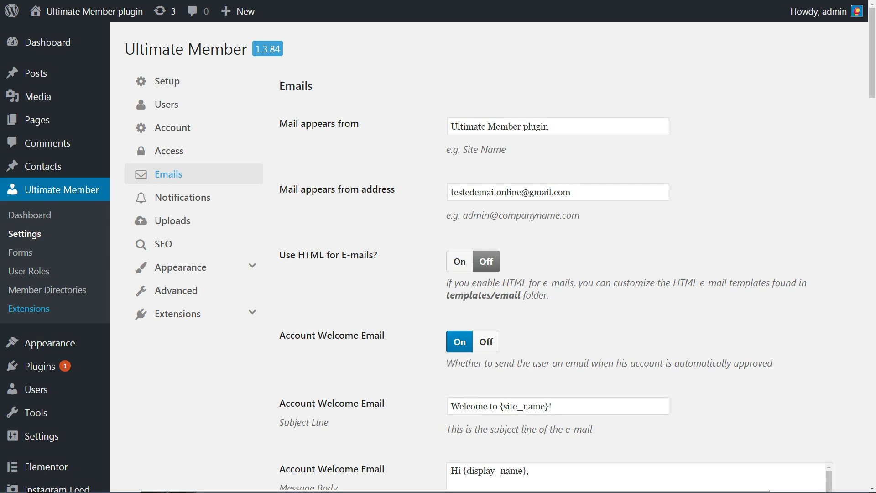
Check the admin e-mail address and leave Needs Review and Deletion notifications off.
click(189, 199)
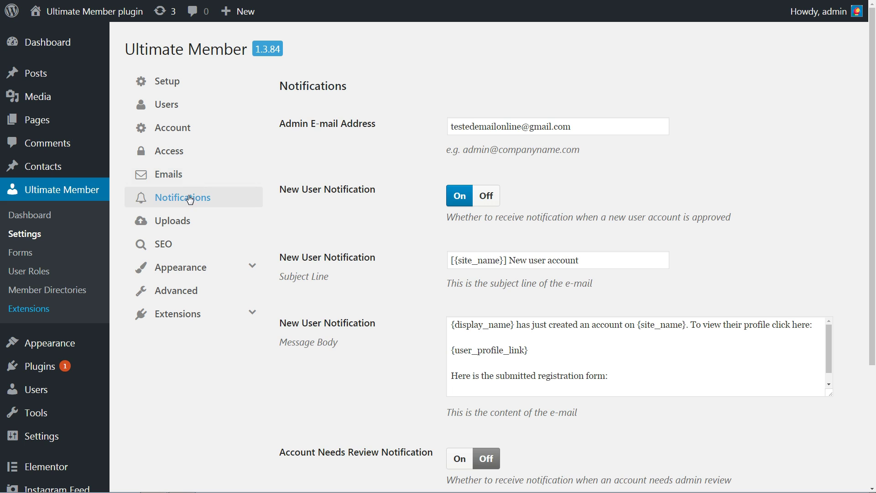
click(470, 127)
double_click(520, 126)
click(569, 182)
scroll(569, 187, down, 4)
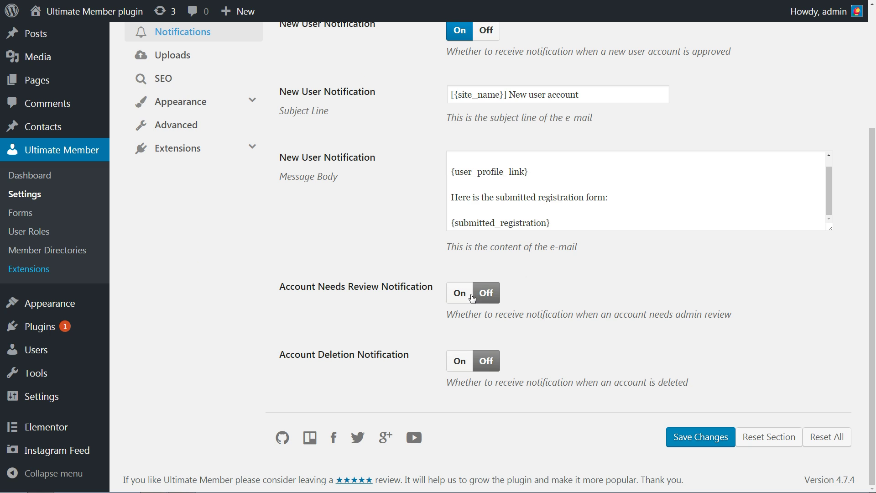
click(461, 295)
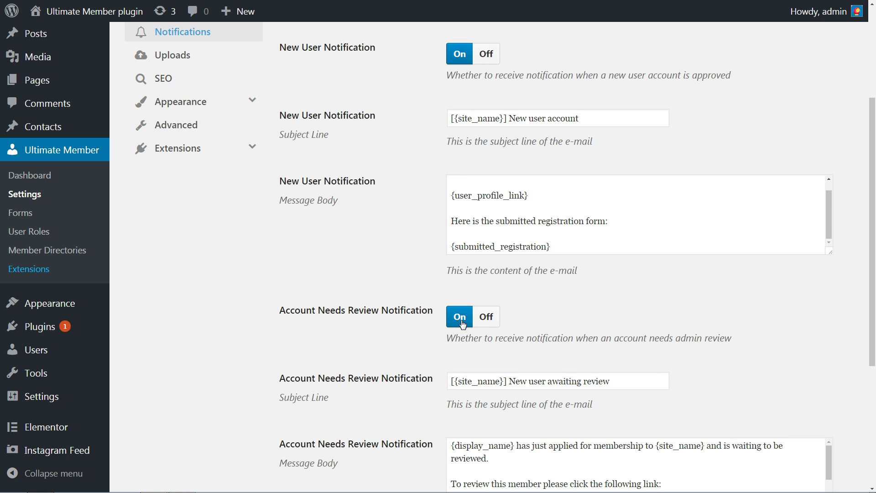
click(485, 316)
scroll(469, 337, down, 1)
click(466, 364)
click(485, 360)
scroll(381, 303, up, 5)
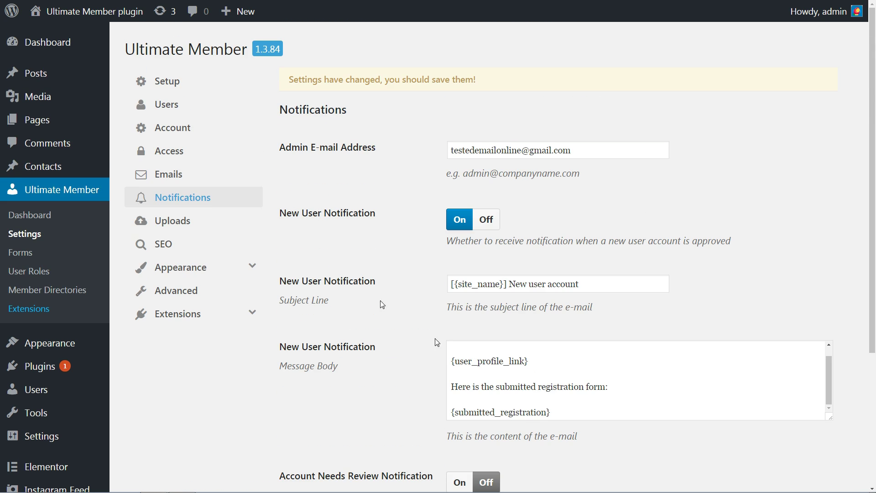
click(181, 229)
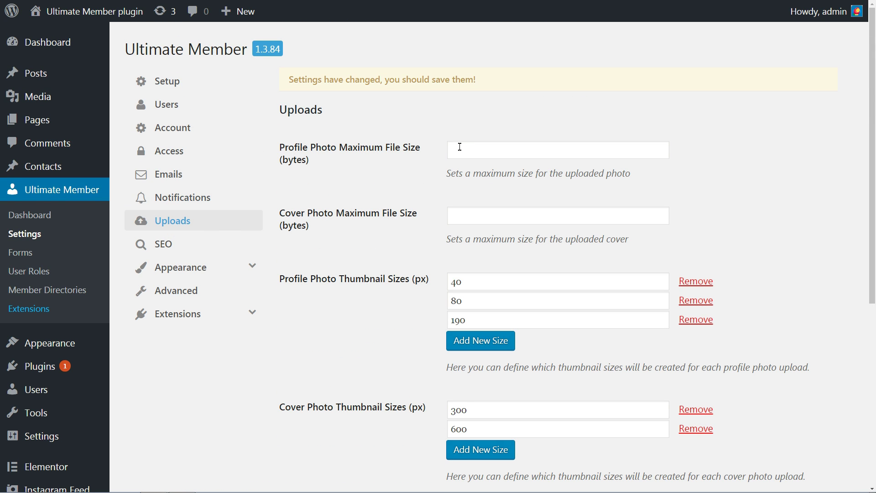
Save the Uploads settings with the profile and cover photo size limits unchanged.
click(455, 151)
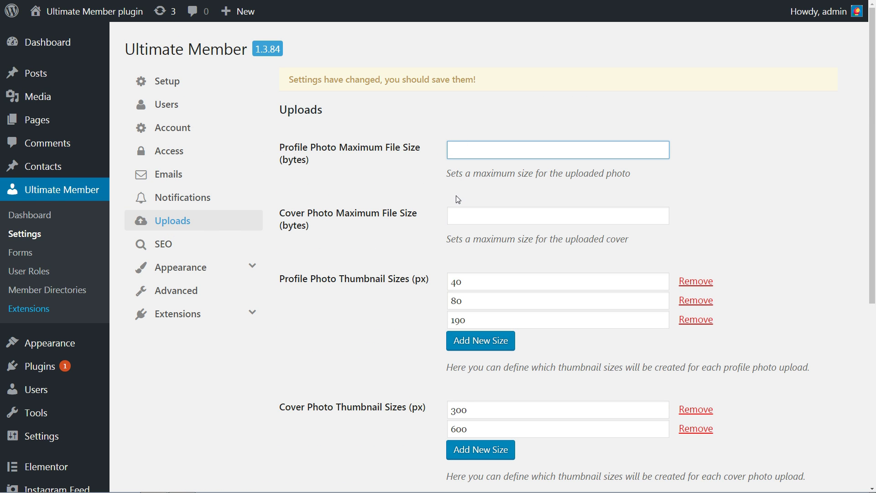
click(455, 218)
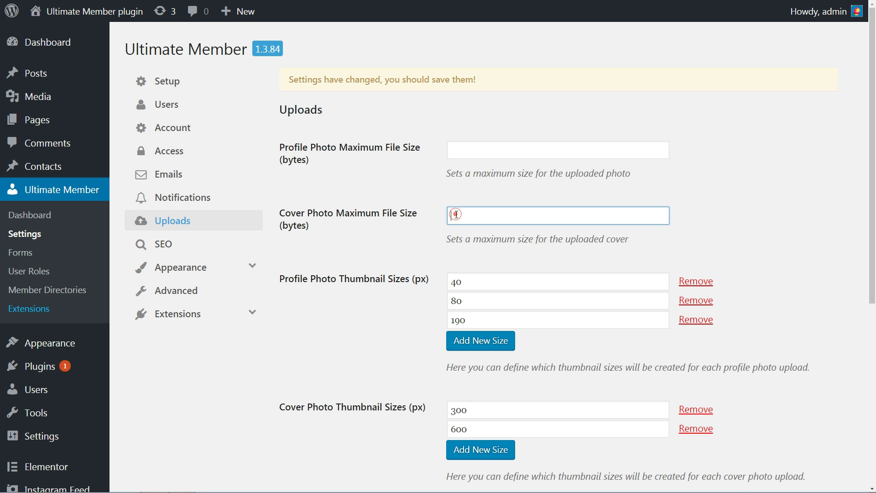
click(460, 255)
scroll(460, 253, down, 4)
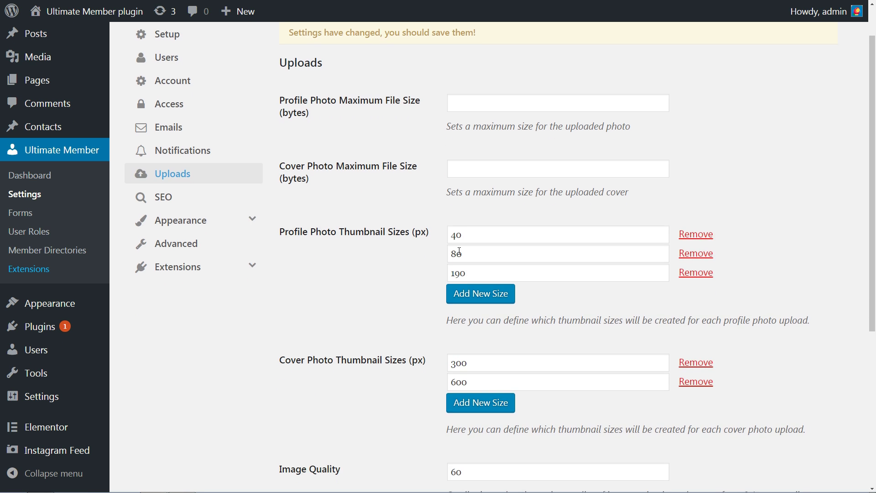
scroll(459, 251, down, 3)
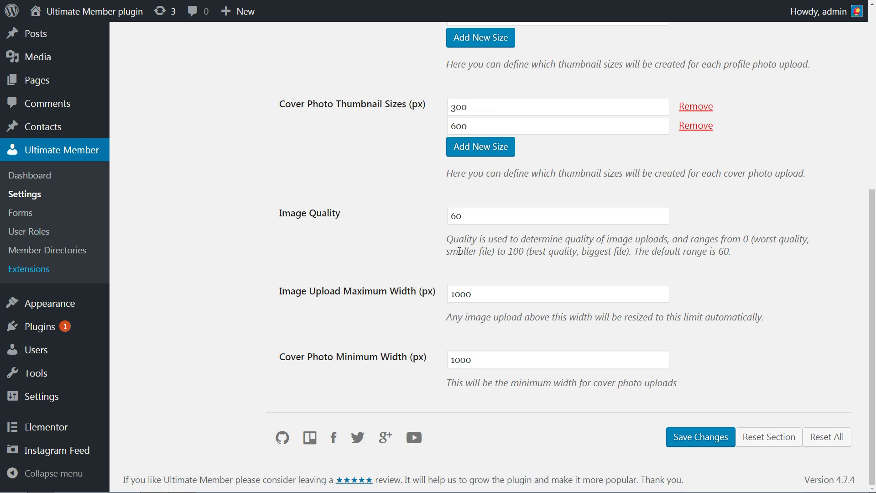
click(697, 437)
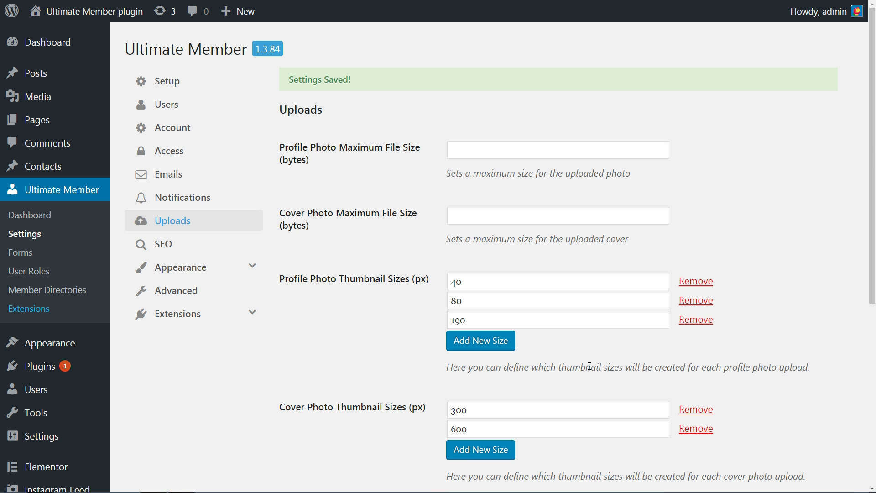
click(164, 247)
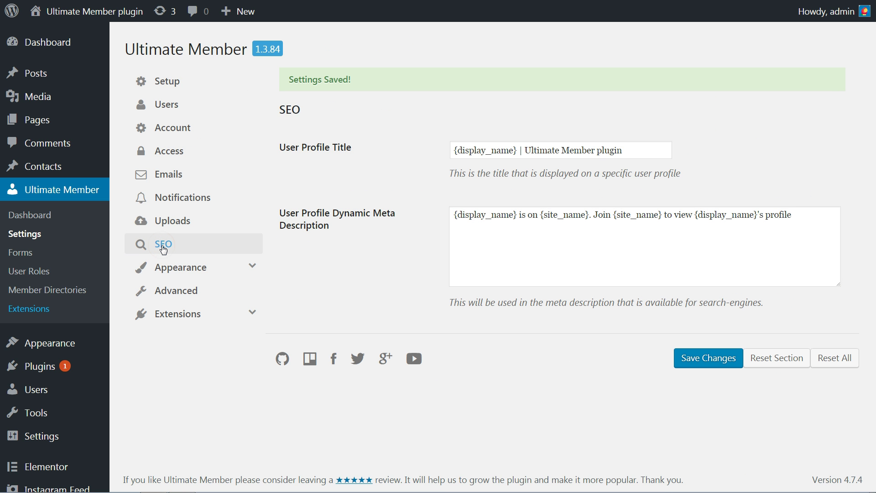
Save the SEO settings keeping the default profile title and meta description templates.
mouse_move(623, 151)
mouse_down()
mouse_move(622, 143)
mouse_move(462, 135)
mouse_move(634, 151)
mouse_up()
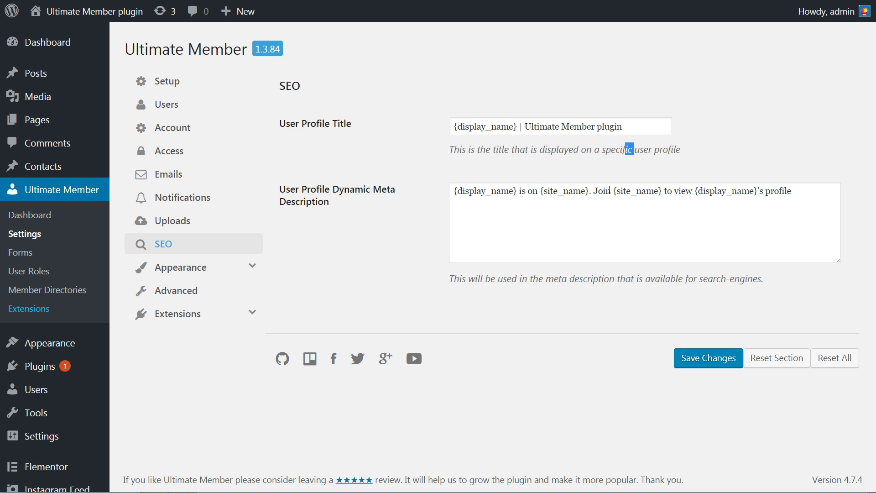
drag(455, 191, 794, 191)
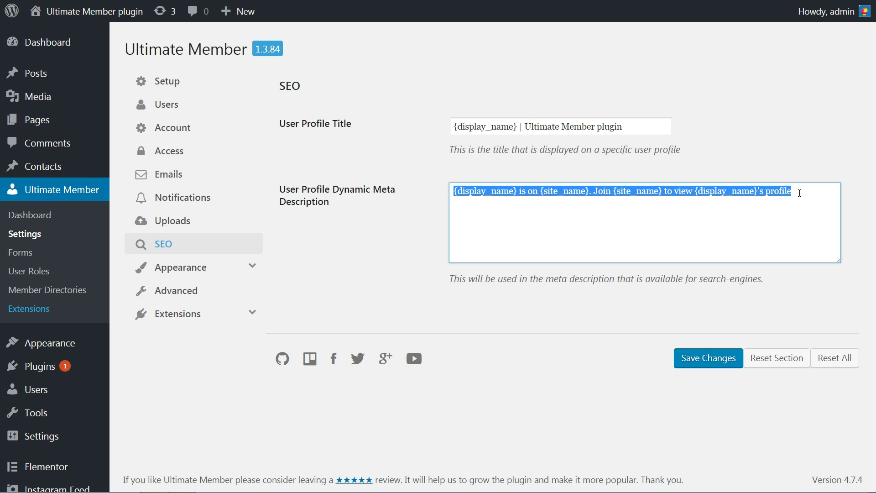
click(769, 213)
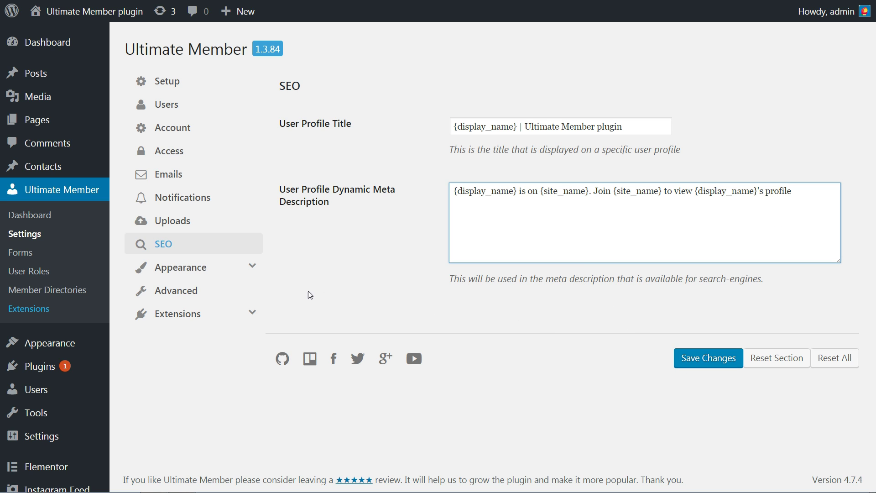
click(705, 365)
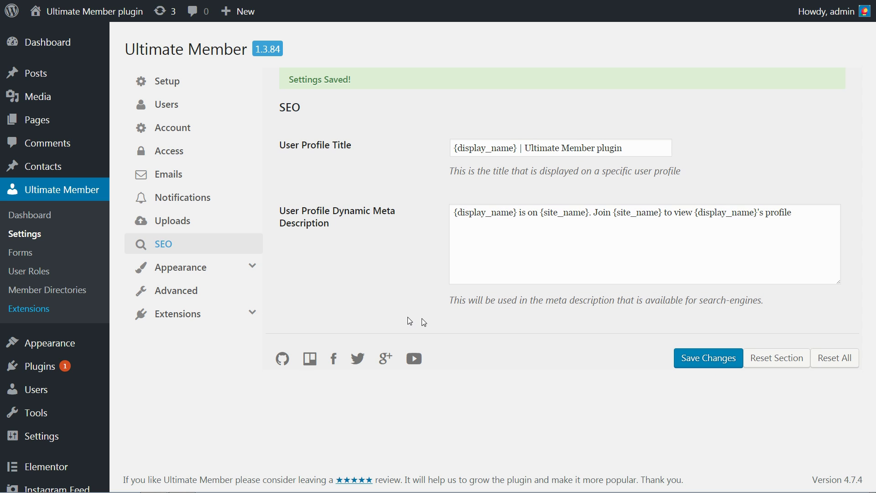
click(252, 267)
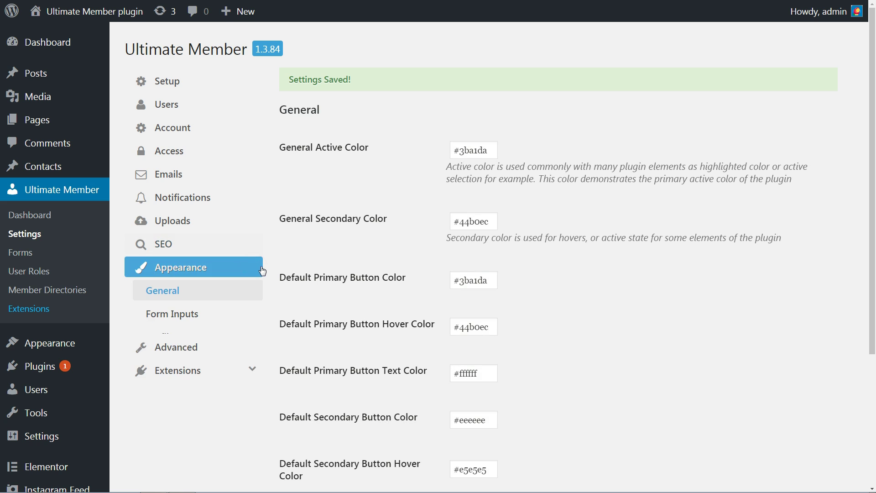
Browse the Form Inputs, Profile, Profile Menu, Registration Form and Login Form appearance sections.
scroll(263, 270, down, 4)
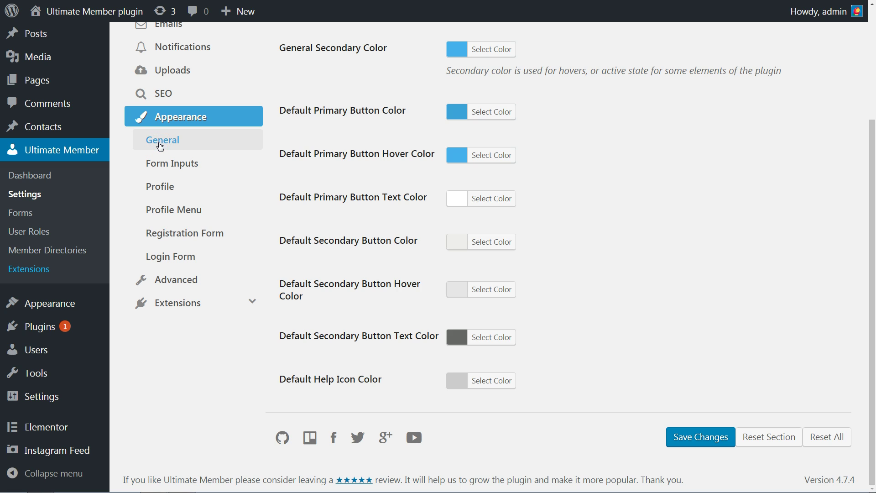
click(178, 167)
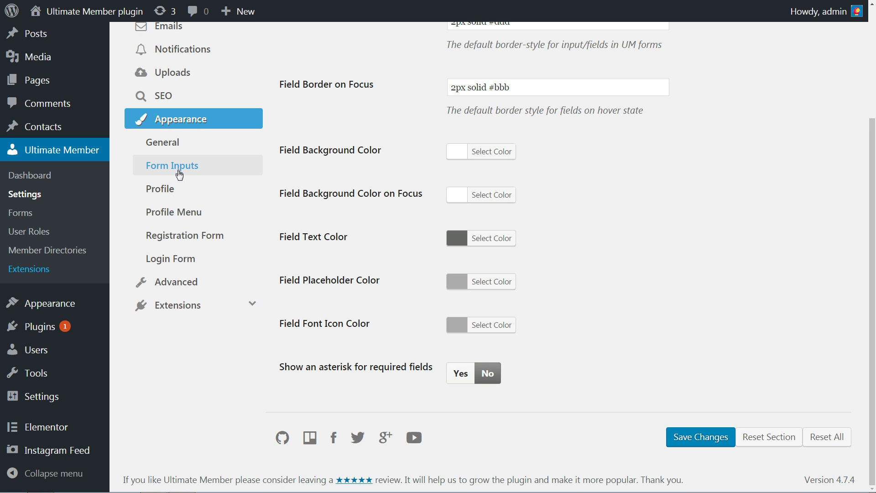
click(181, 189)
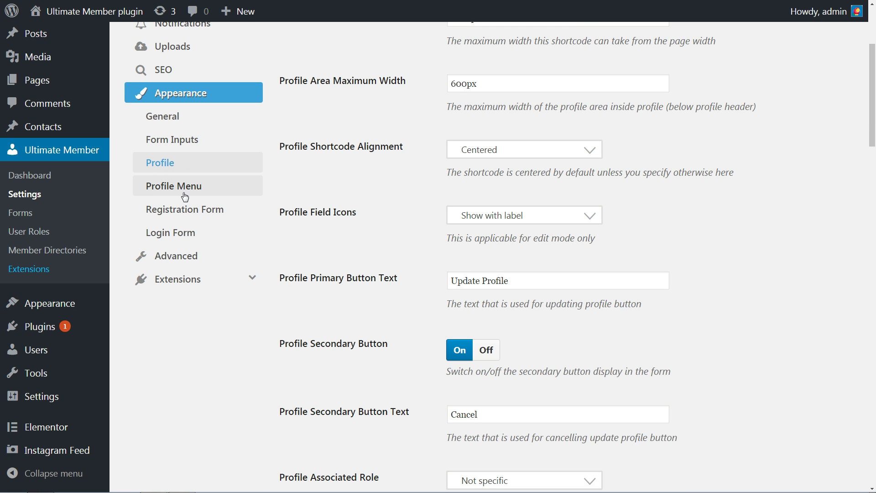
click(183, 192)
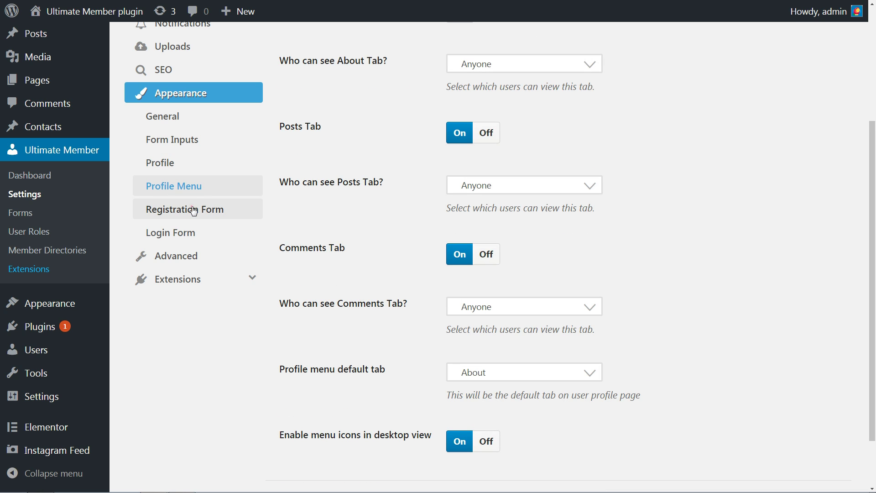
click(193, 211)
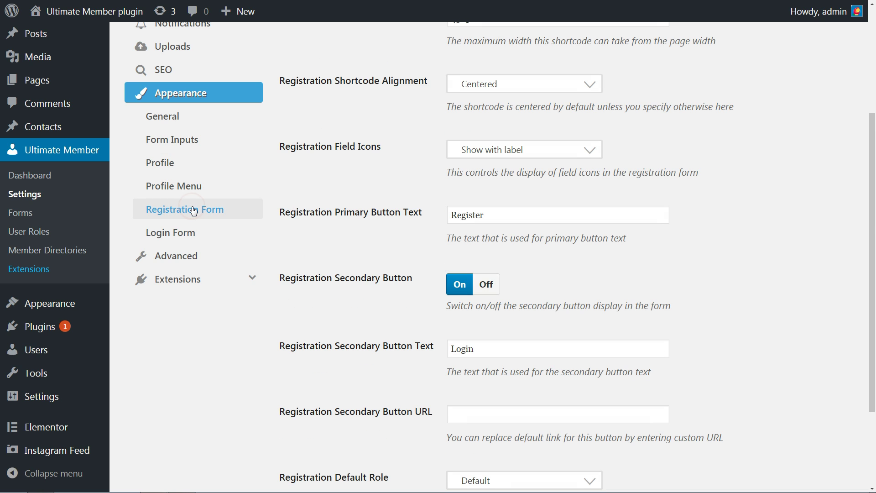
click(185, 236)
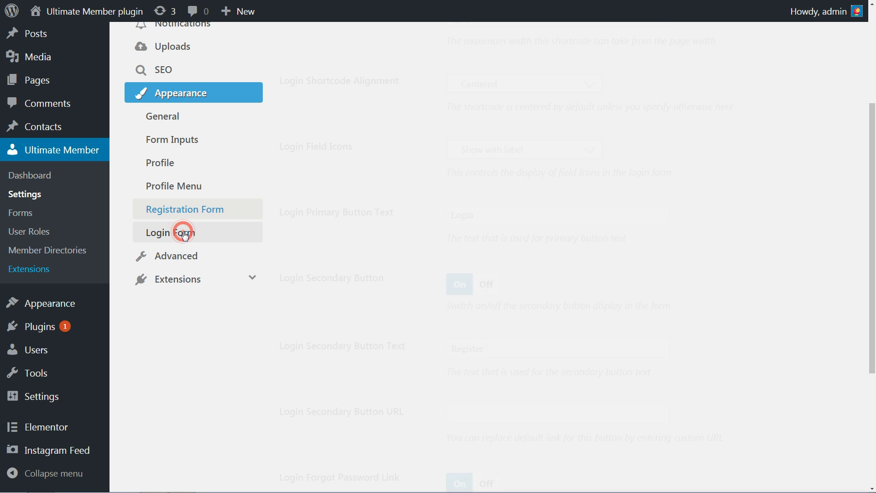
scroll(356, 260, down, 3)
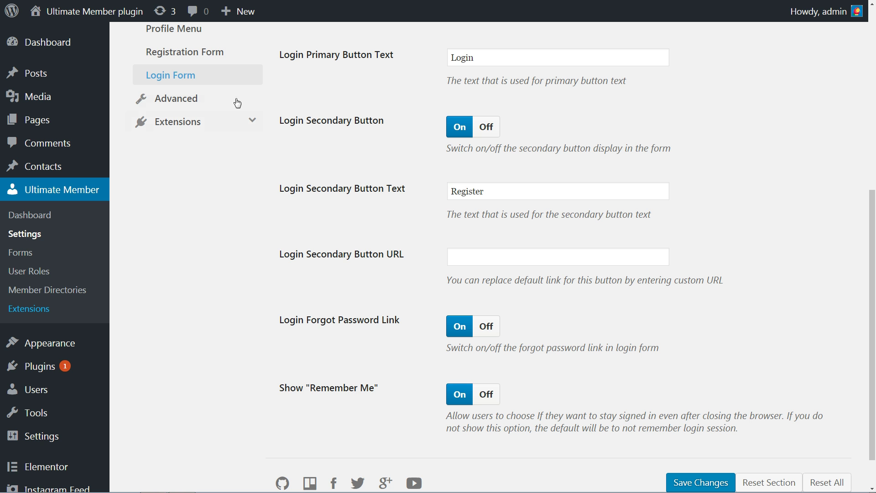
click(176, 101)
scroll(625, 216, up, 7)
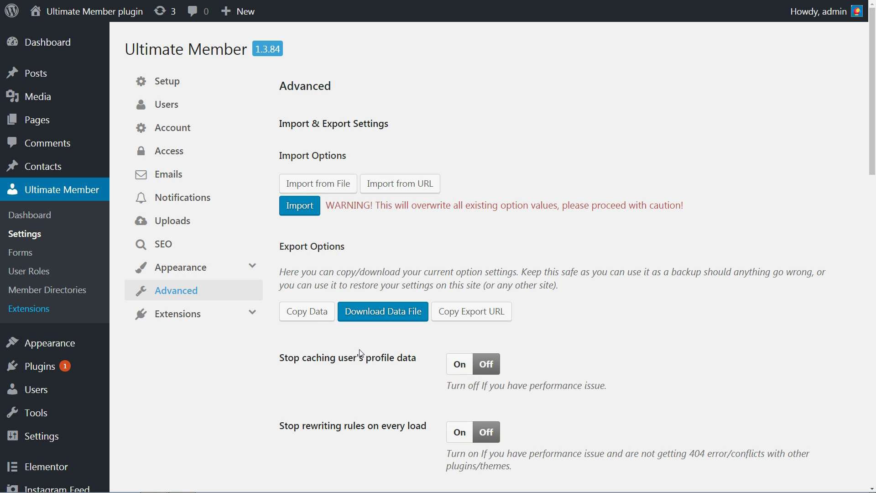
Set BuddyPress Avatar Transfer and Gravatar Transfer to Activated under Extensions > Tools and save.
scroll(477, 363, down, 19)
scroll(476, 362, up, 9)
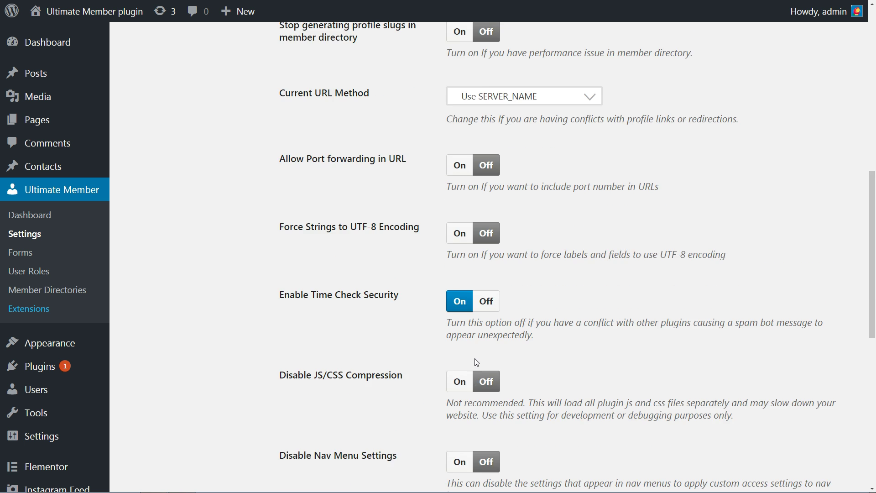
scroll(477, 363, up, 10)
click(229, 314)
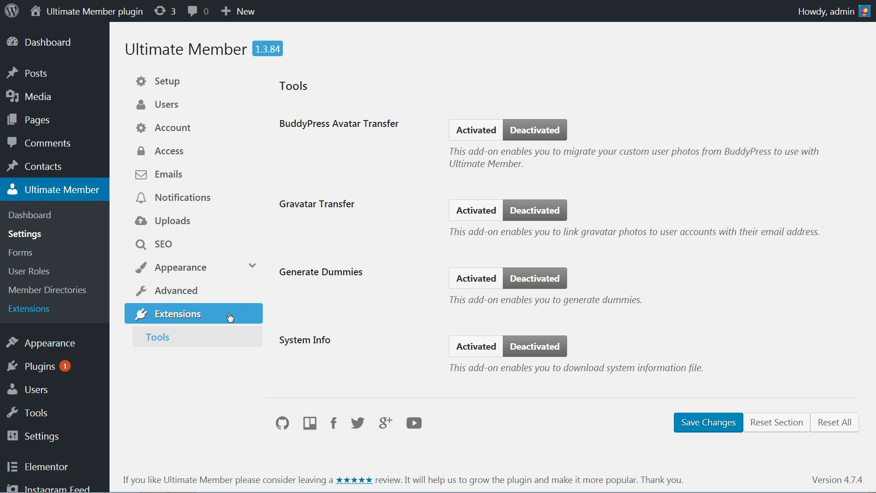
click(475, 131)
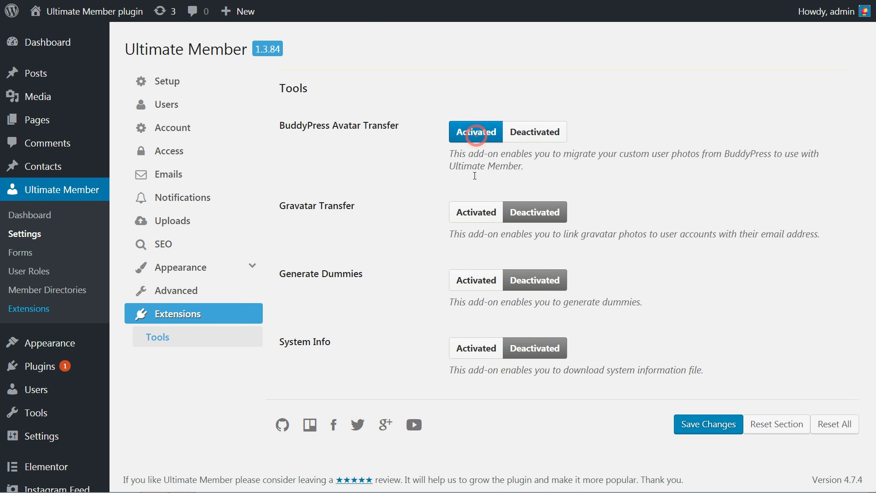
click(472, 234)
click(694, 446)
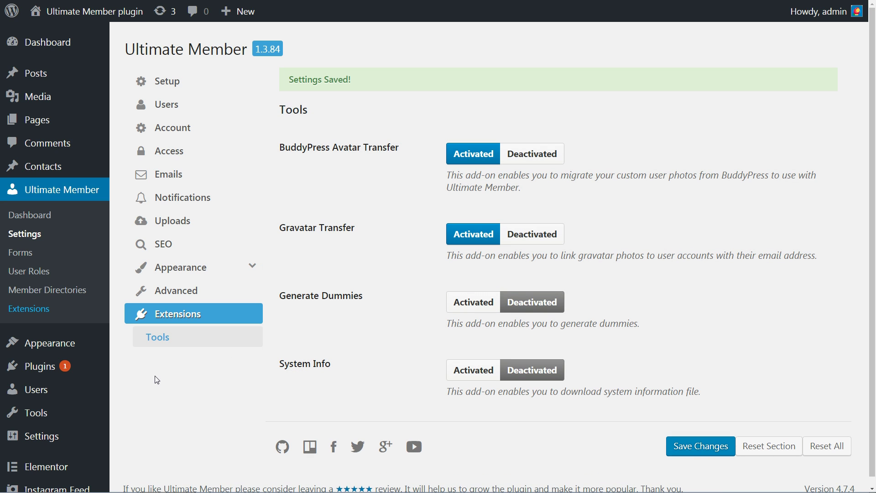
click(25, 252)
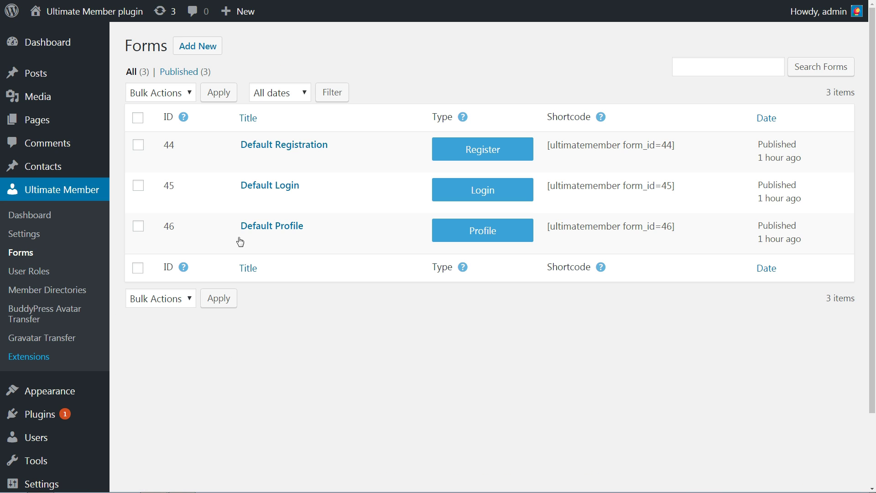
Open the Default Registration form and try dragging its Username field in the Form Builder.
click(247, 162)
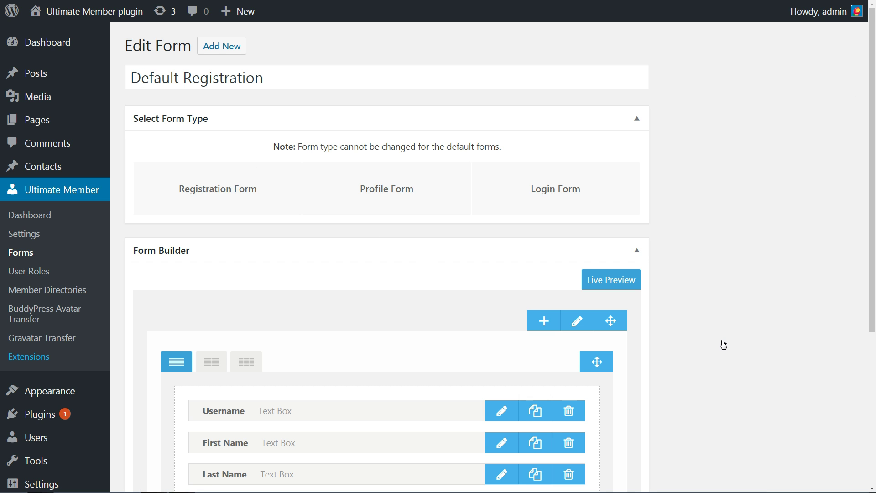
scroll(723, 343, down, 3)
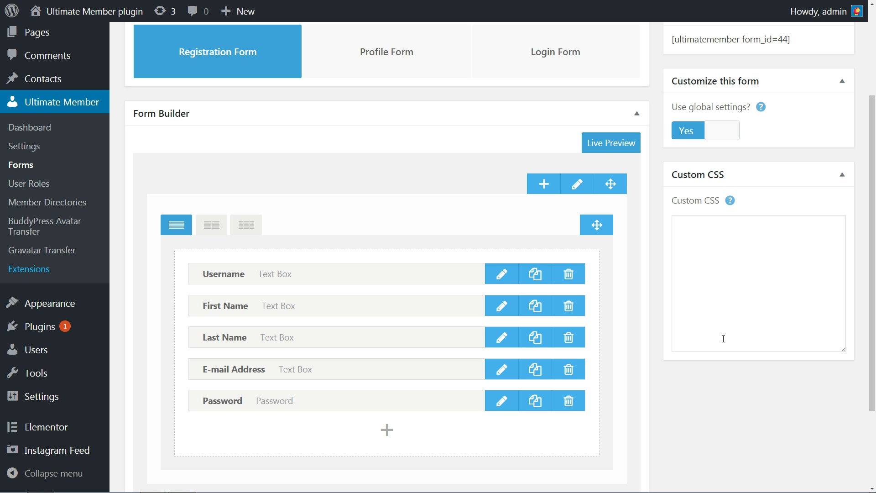
drag(356, 282, 343, 266)
click(299, 276)
Review the addable field types, return Username to the top, and open its settings.
click(389, 428)
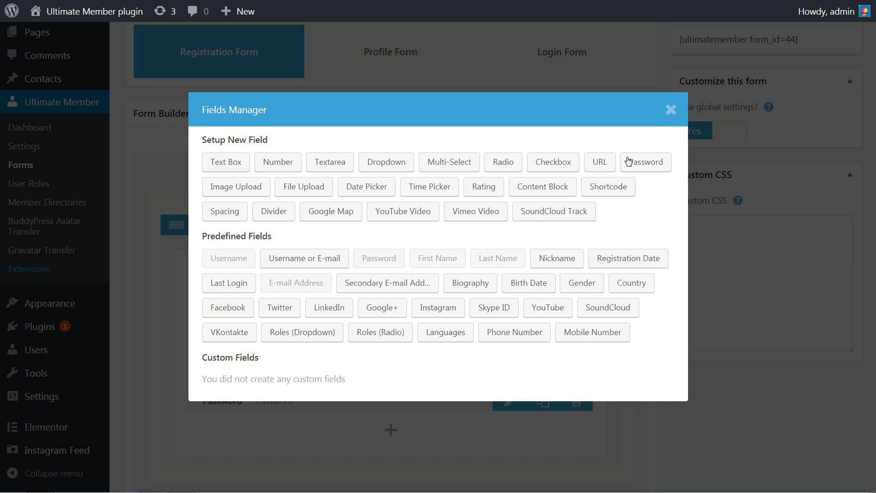
click(677, 113)
mouse_move(444, 276)
mouse_down()
mouse_move(434, 346)
mouse_move(438, 273)
mouse_move(417, 293)
mouse_move(417, 254)
mouse_move(419, 262)
mouse_up()
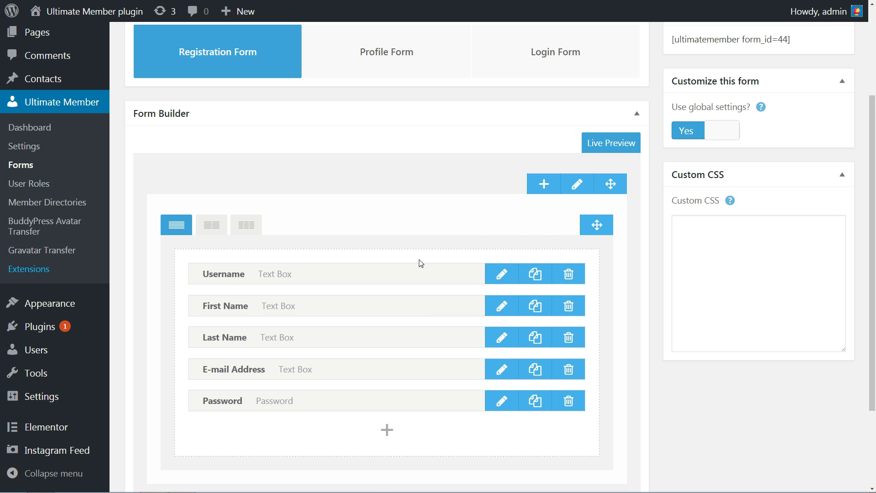
click(502, 275)
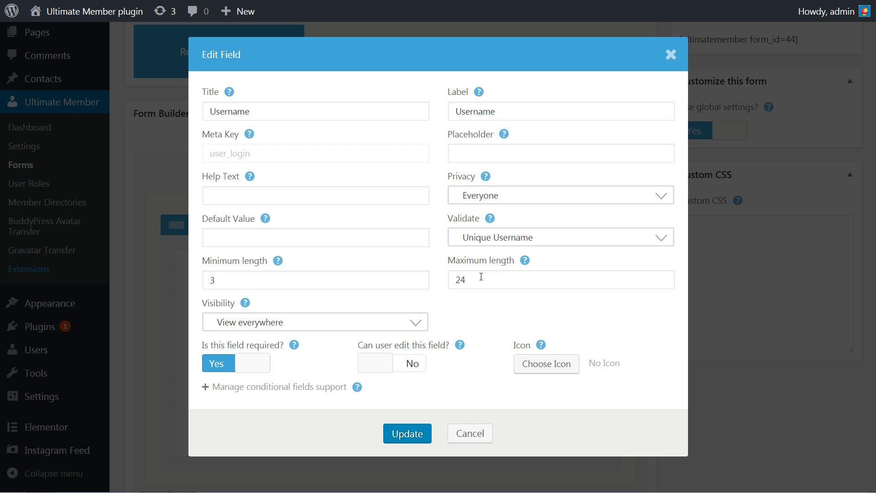
click(276, 117)
click(255, 196)
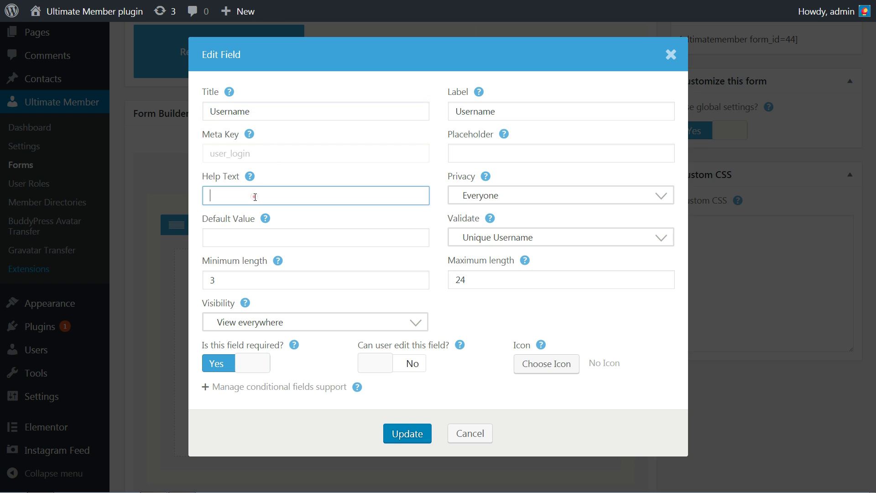
click(238, 241)
click(230, 283)
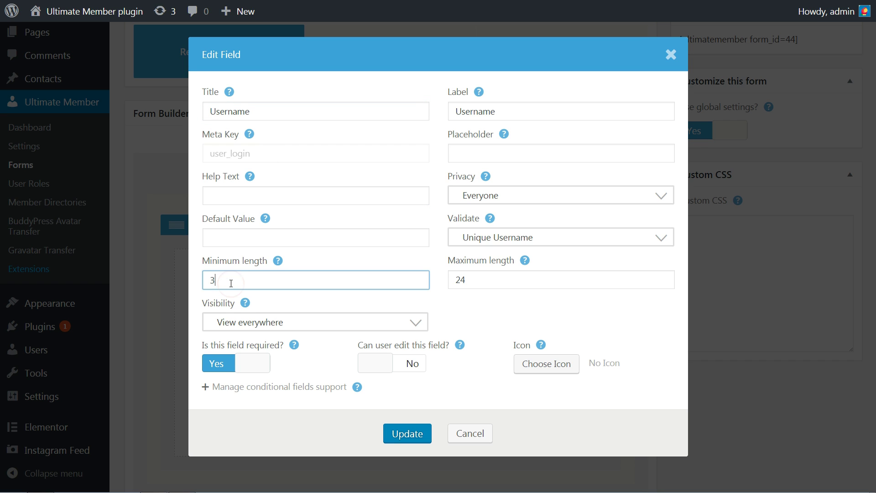
click(473, 112)
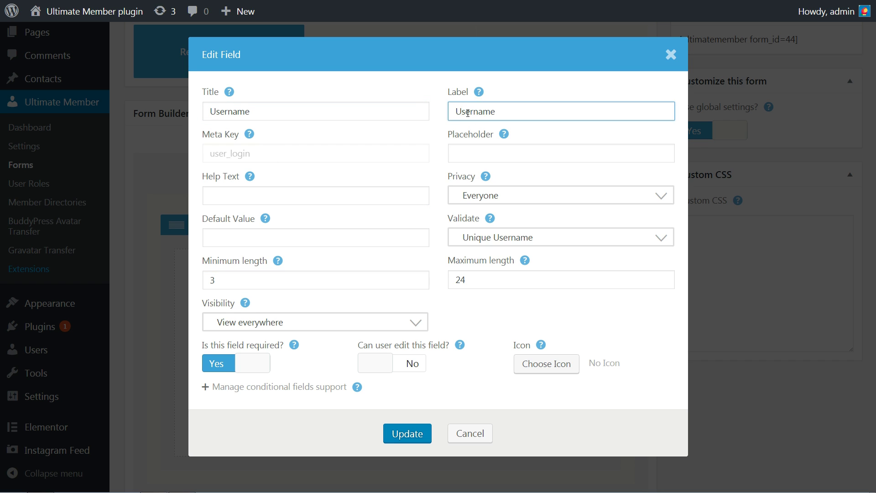
double_click(272, 117)
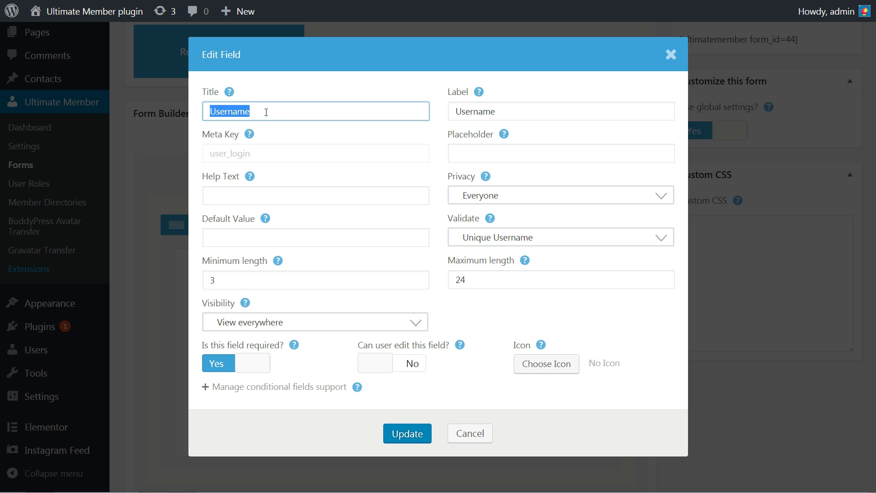
click(265, 113)
click(670, 197)
click(669, 196)
click(662, 244)
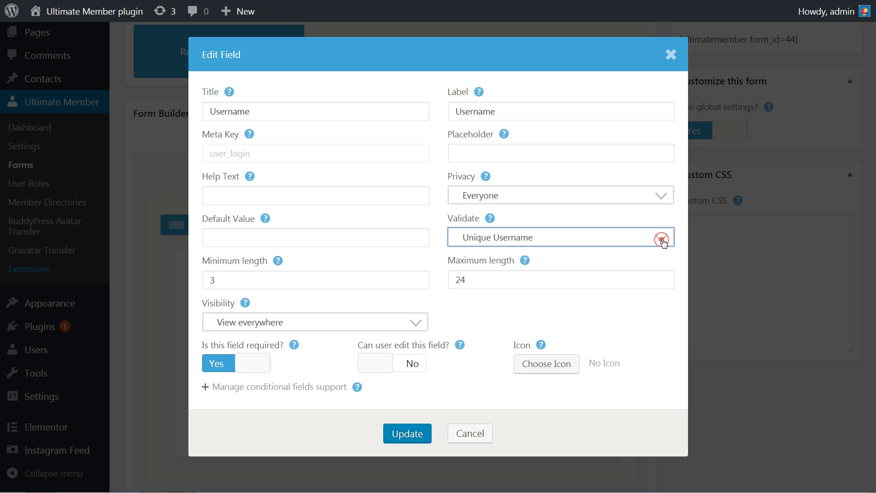
click(405, 437)
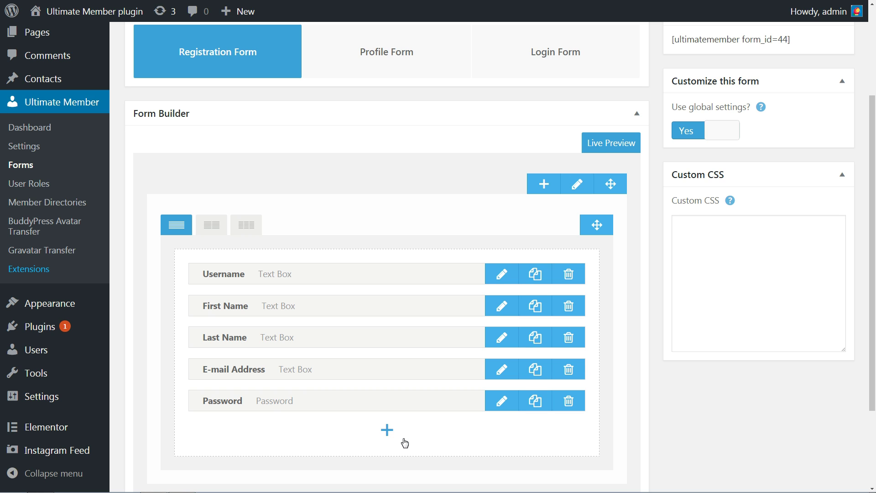
scroll(214, 304, up, 3)
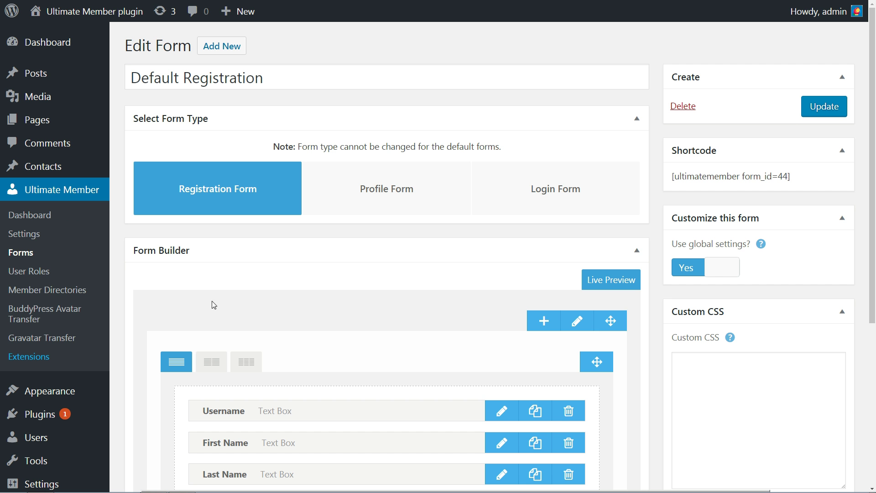
View the User Roles and Member Directories lists, then go to the Ultimate Member Extensions page.
click(40, 270)
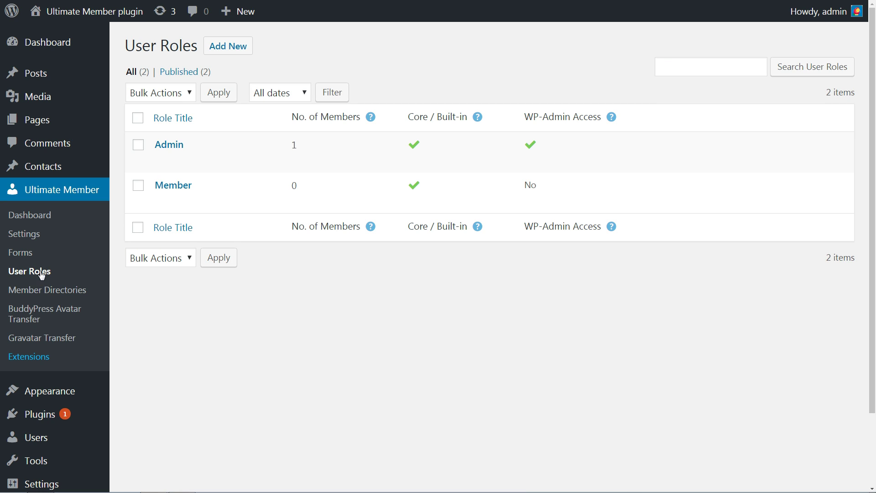
click(48, 291)
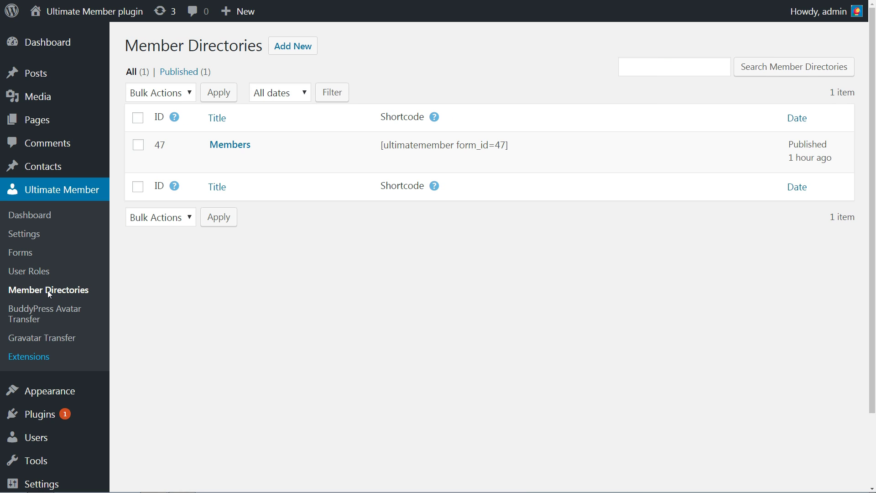
mouse_move(219, 164)
click(41, 355)
Scroll past the premium add-ons and switch to the Free extensions.
scroll(412, 305, down, 1)
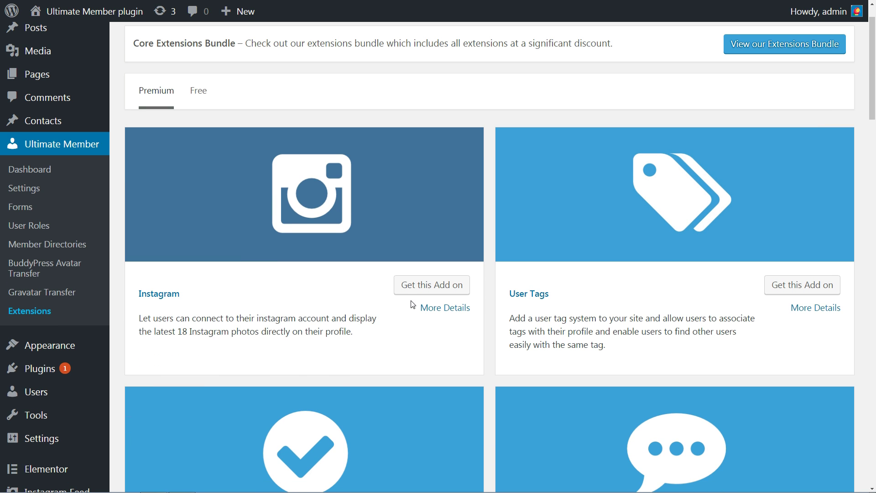
click(202, 94)
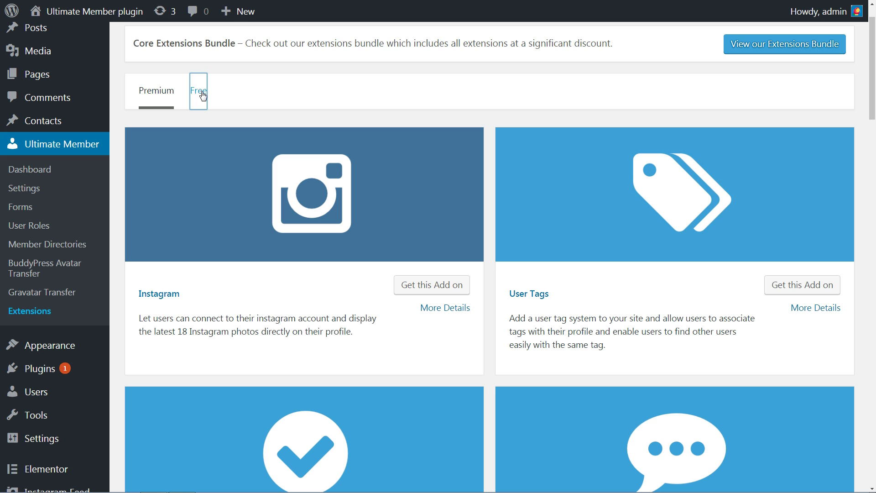